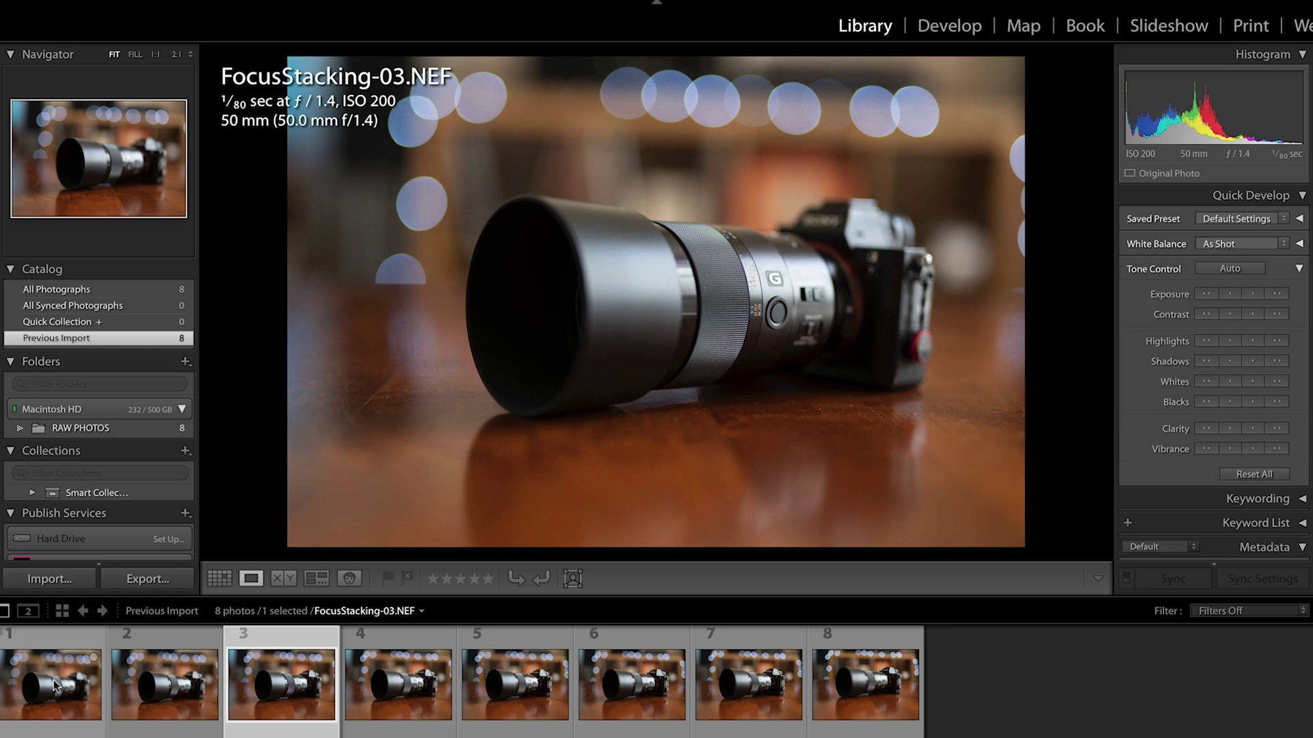
# Open FocusStacking-08.NEF for developing and set Contrast +7, Highlights −40 and Shadows +73, with chromatic aberration removed.
pyautogui.click(983, 692)
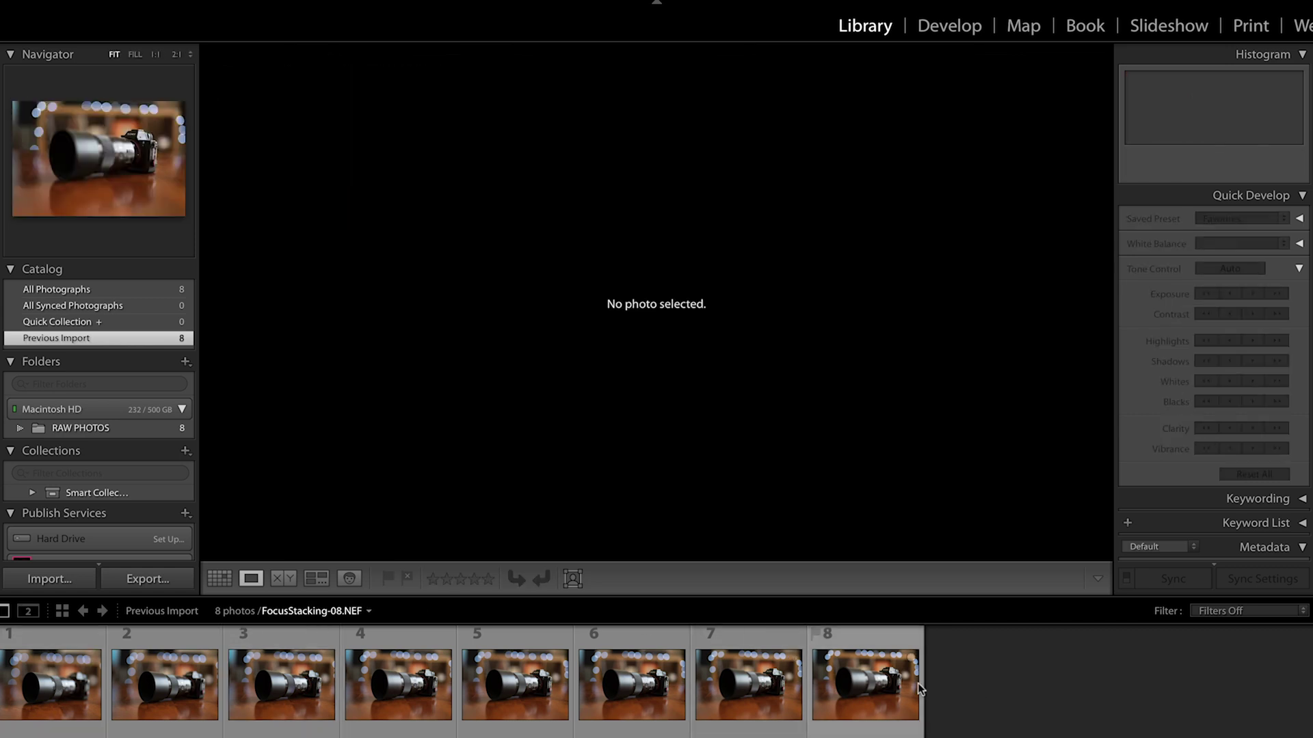
pyautogui.click(880, 685)
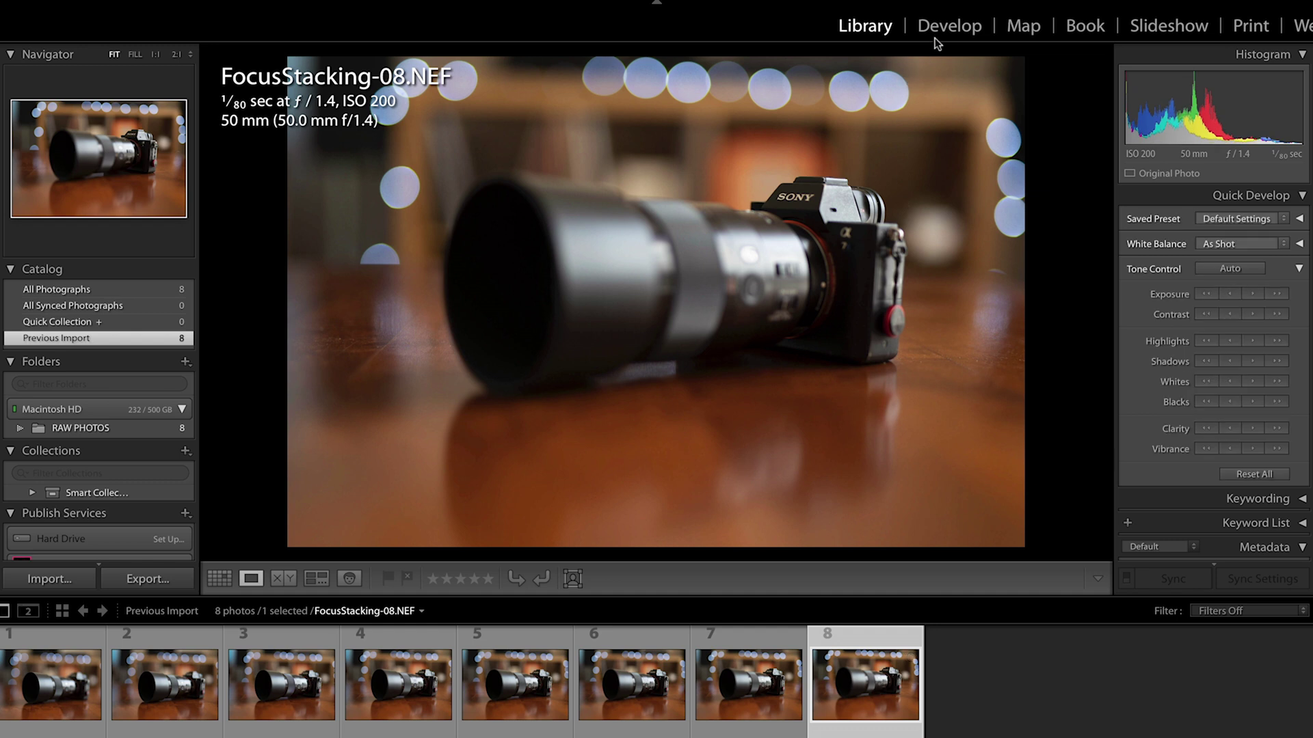
pyautogui.click(949, 26)
pyautogui.moveTo(1203, 445); pyautogui.dragTo(1207, 409)
pyautogui.scroll(-10, 1195, 383)
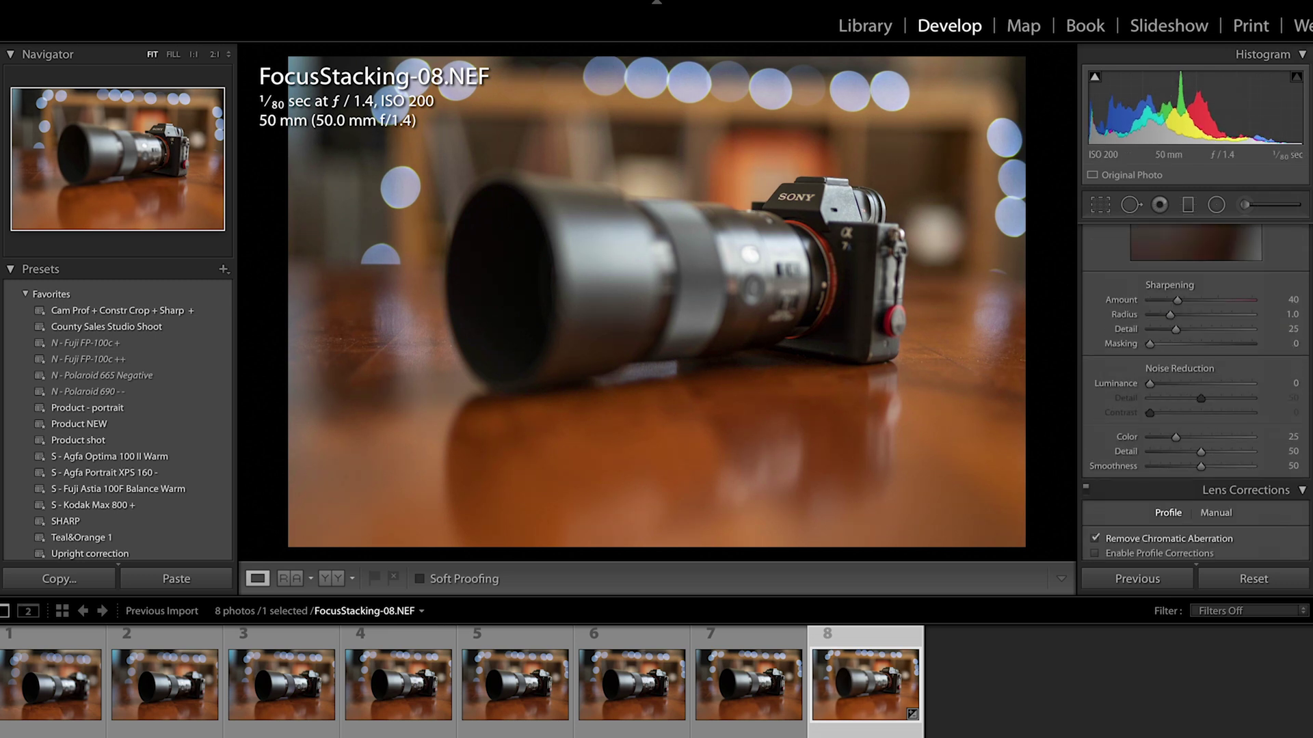
# Add a graduated filter rising over the table in the foreground and set its Exposure to −0.71.
pyautogui.click(1188, 205)
pyautogui.moveTo(668, 533); pyautogui.dragTo(662, 316)
pyautogui.moveTo(1200, 313); pyautogui.dragTo(1192, 316)
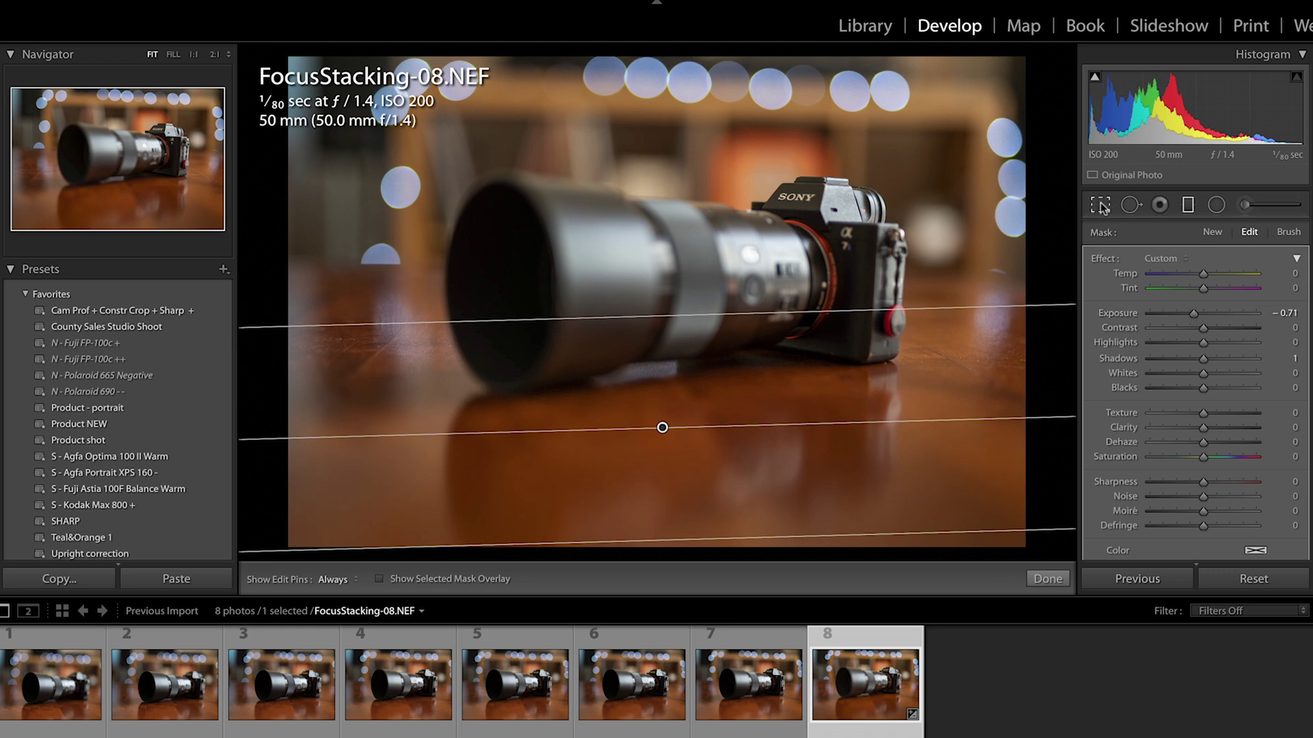
# Straighten the photo by about −1.45 degrees with the crop tool and apply the crop.
pyautogui.click(1100, 206)
pyautogui.moveTo(1044, 52); pyautogui.dragTo(1007, 60)
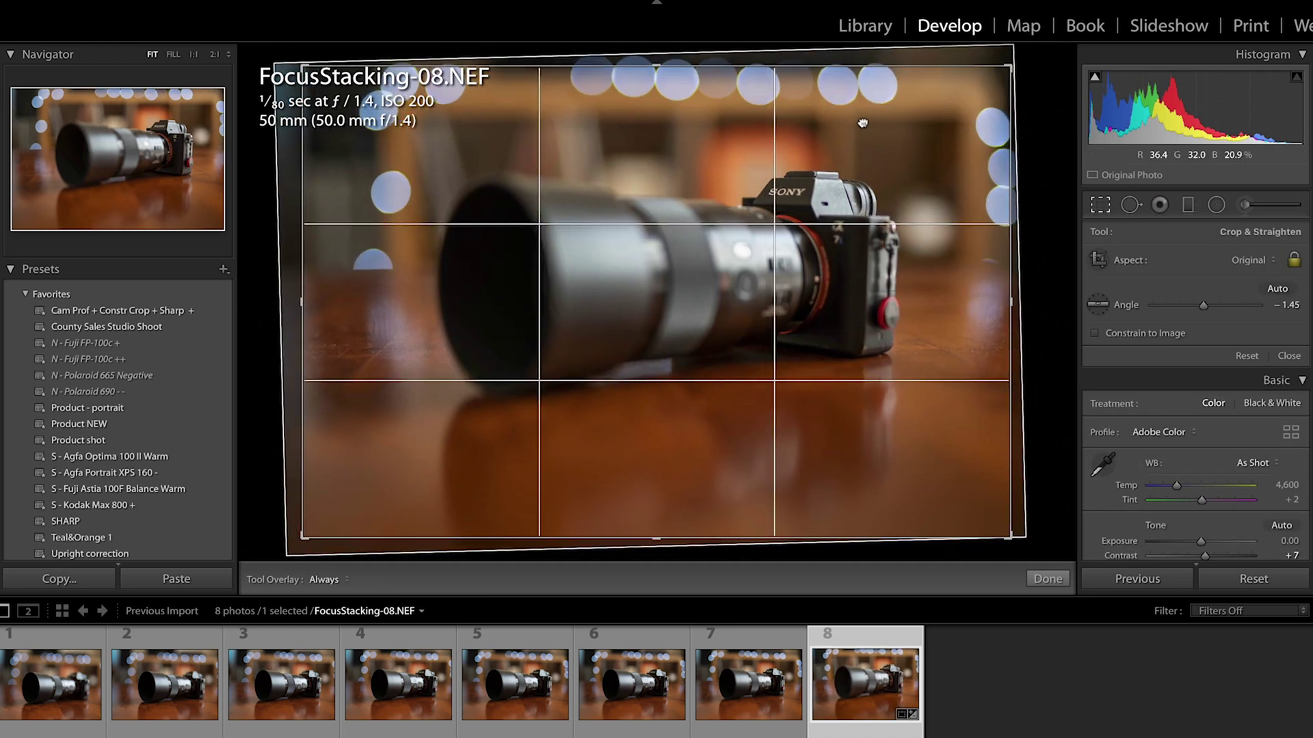
pyautogui.press('Return')
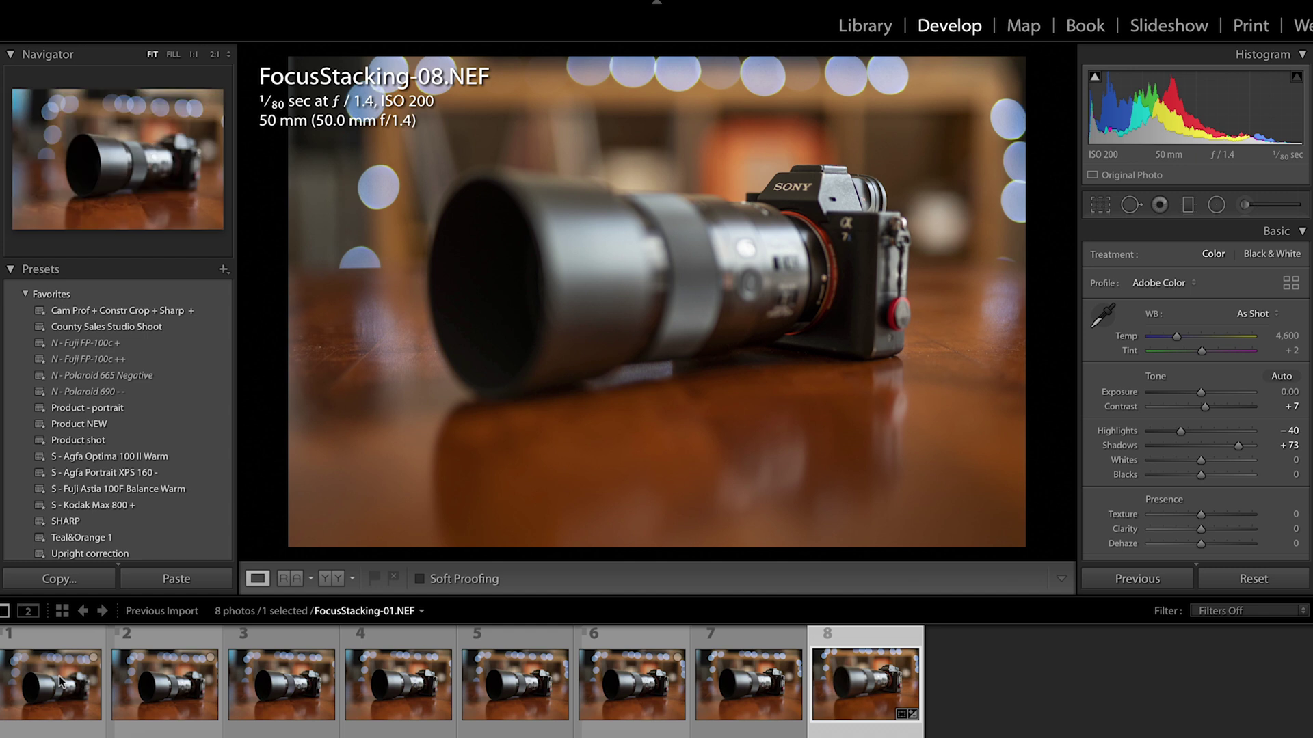
# Synchronize all develop settings from FocusStacking-08.NEF to all eight photos in the import.
pyautogui.hotkey('ctrl', 'a')
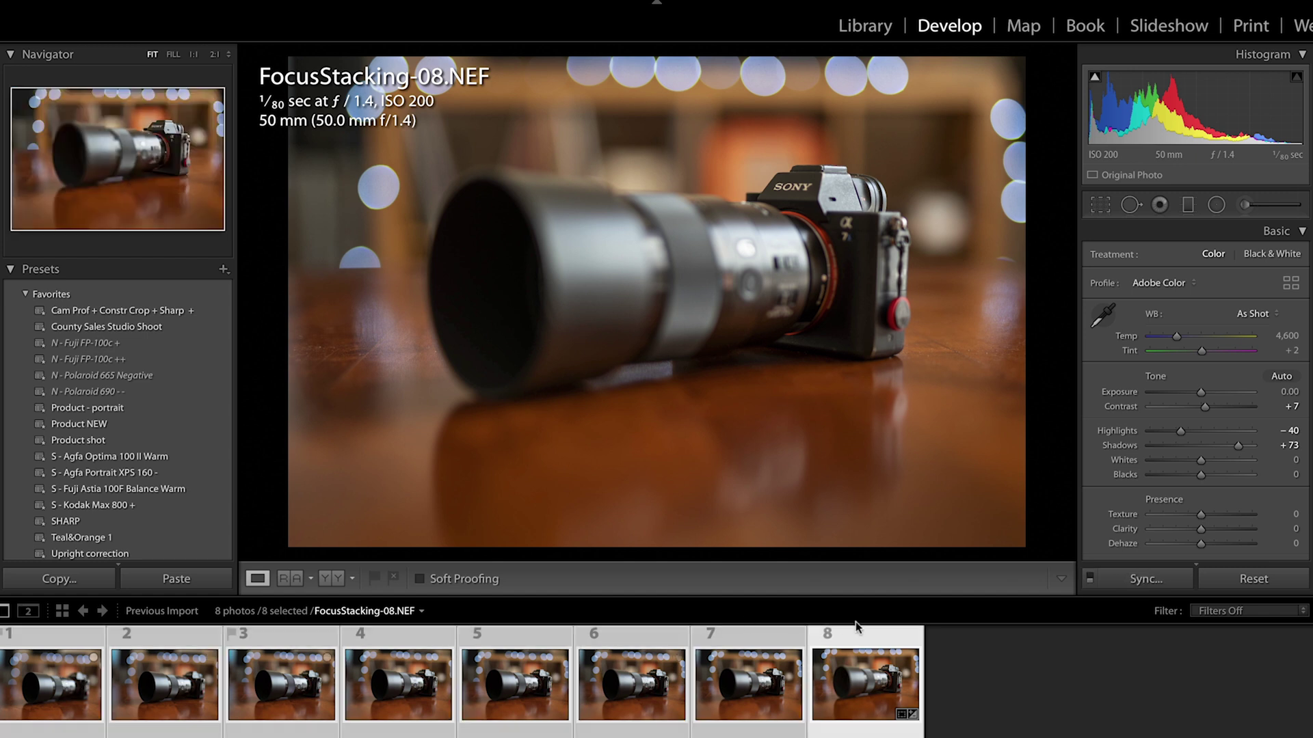
pyautogui.click(1146, 579)
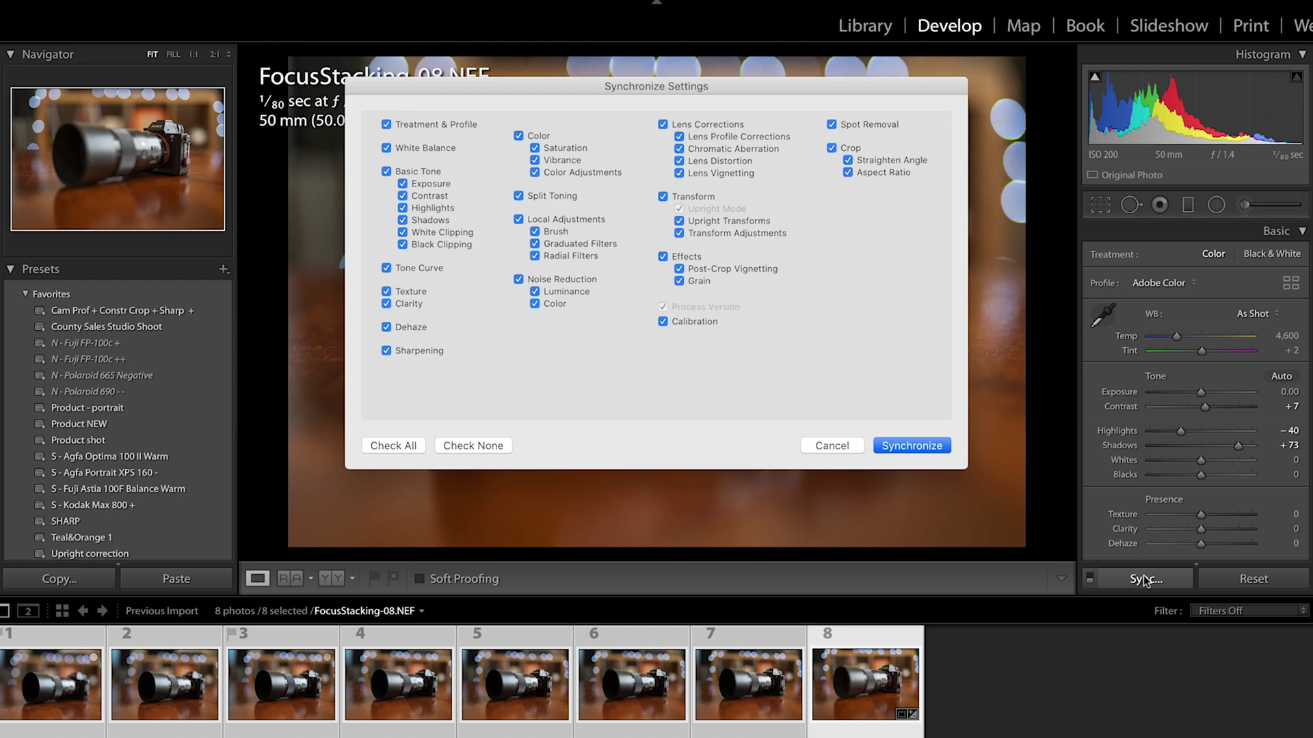
pyautogui.click(912, 446)
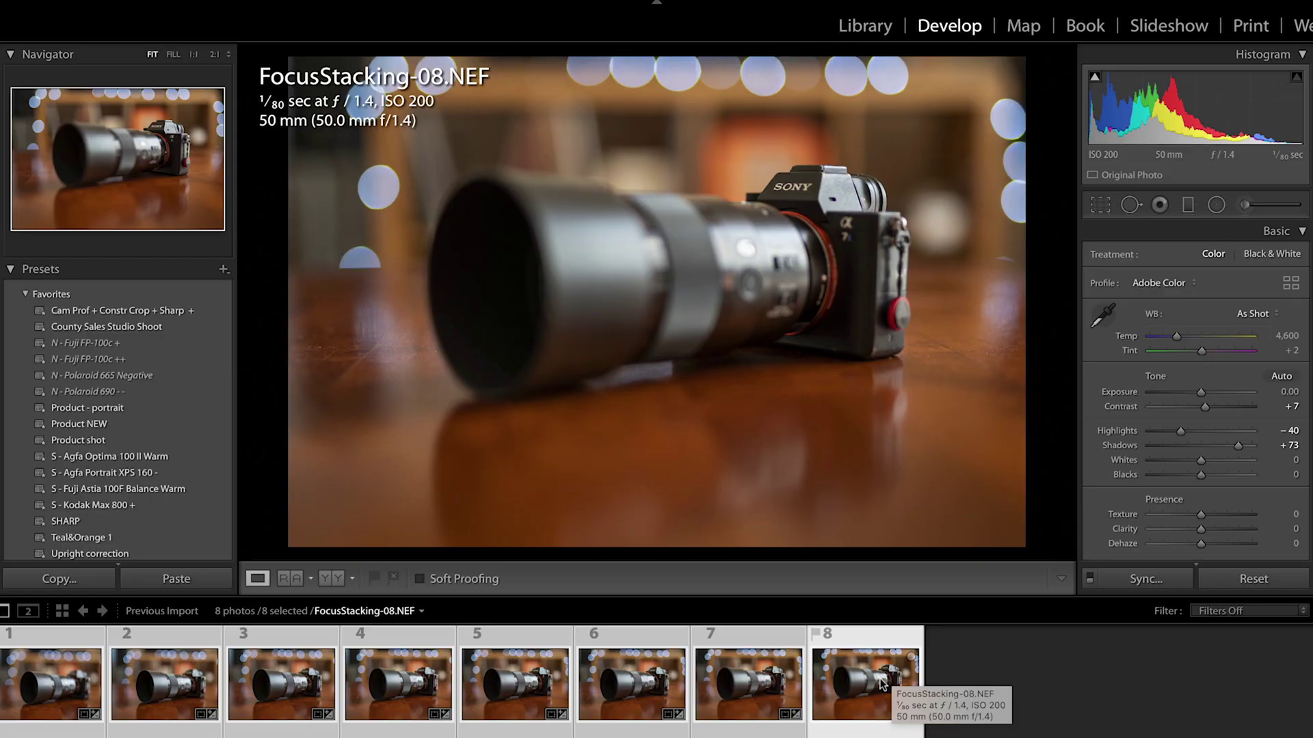
# Open the eight synchronized photos as layers of one document in Photoshop.
pyautogui.rightClick(881, 684)
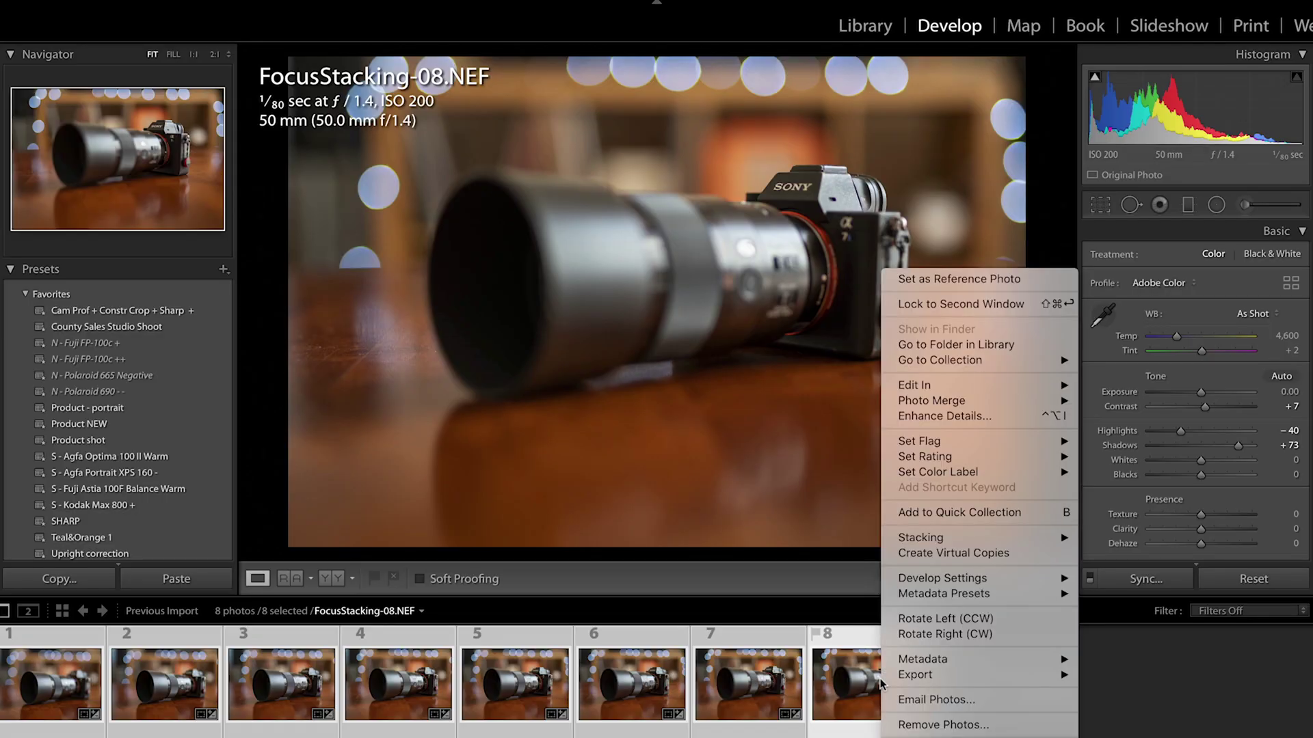
pyautogui.moveTo(917, 388)
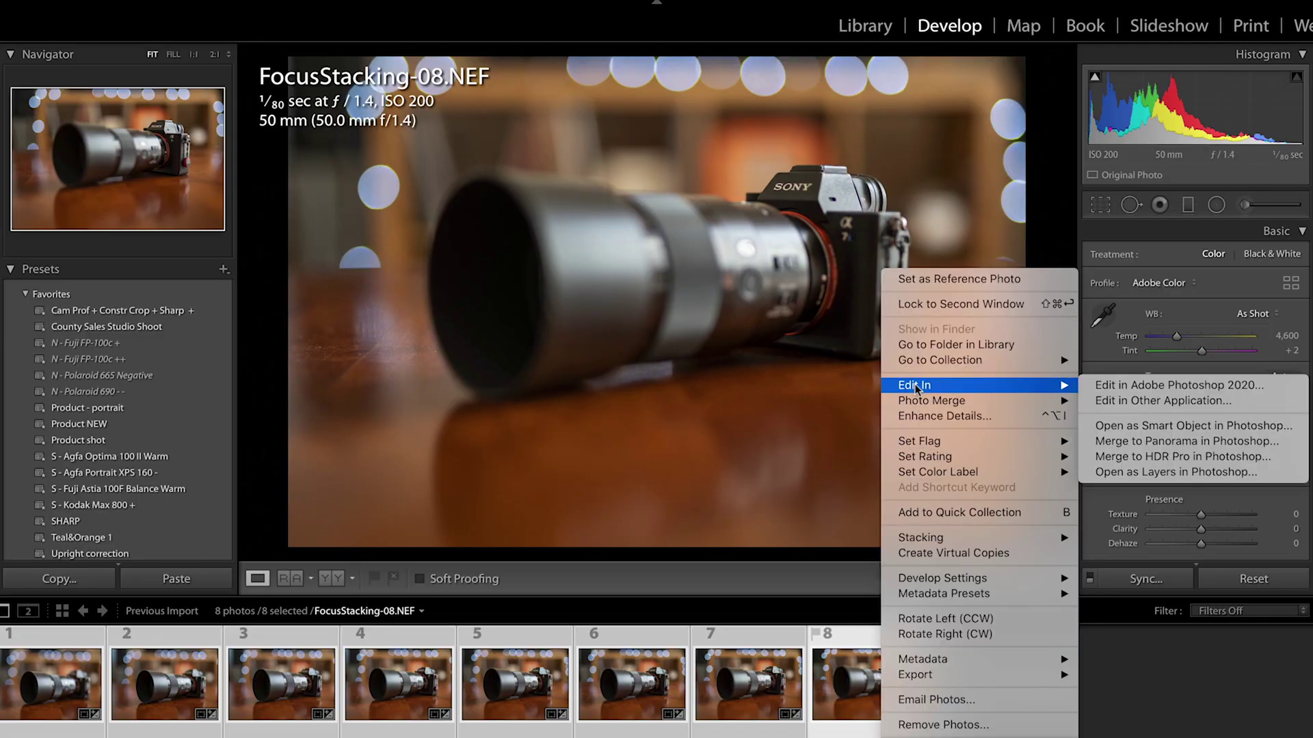
pyautogui.click(1133, 472)
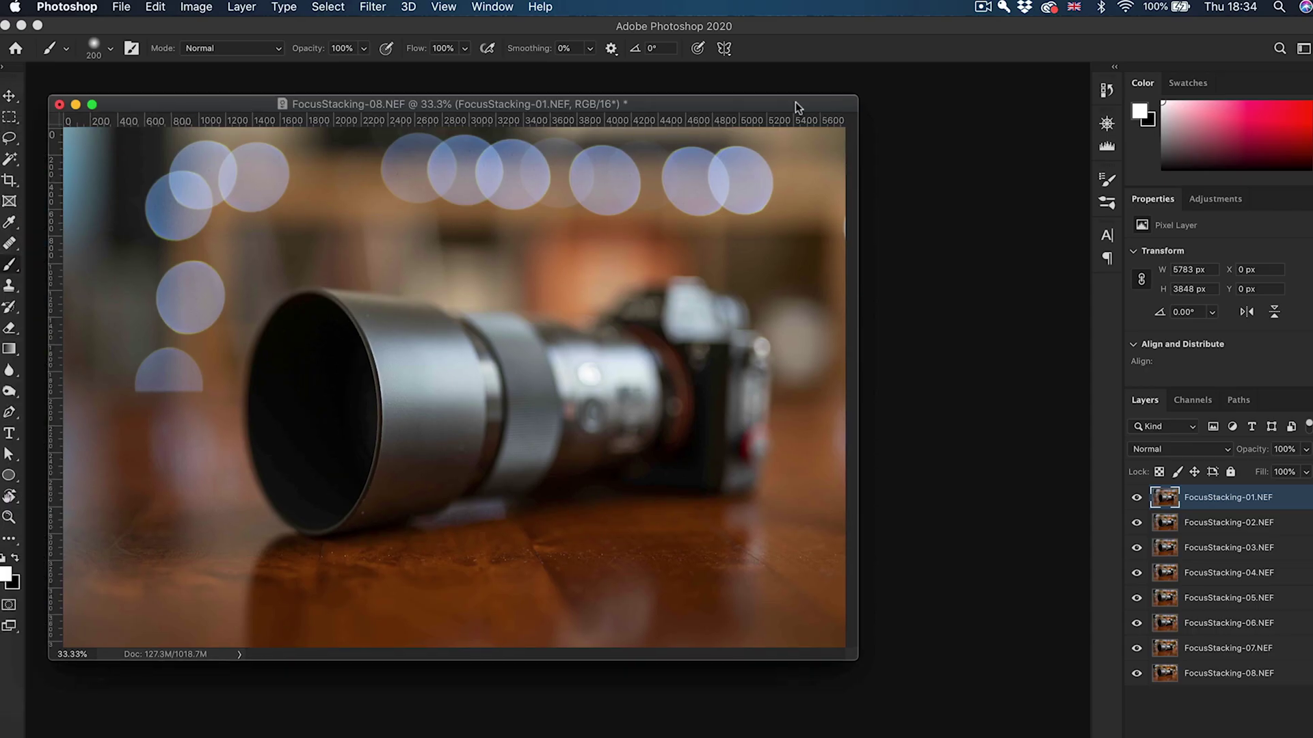
pyautogui.moveTo(794, 101); pyautogui.dragTo(840, 112)
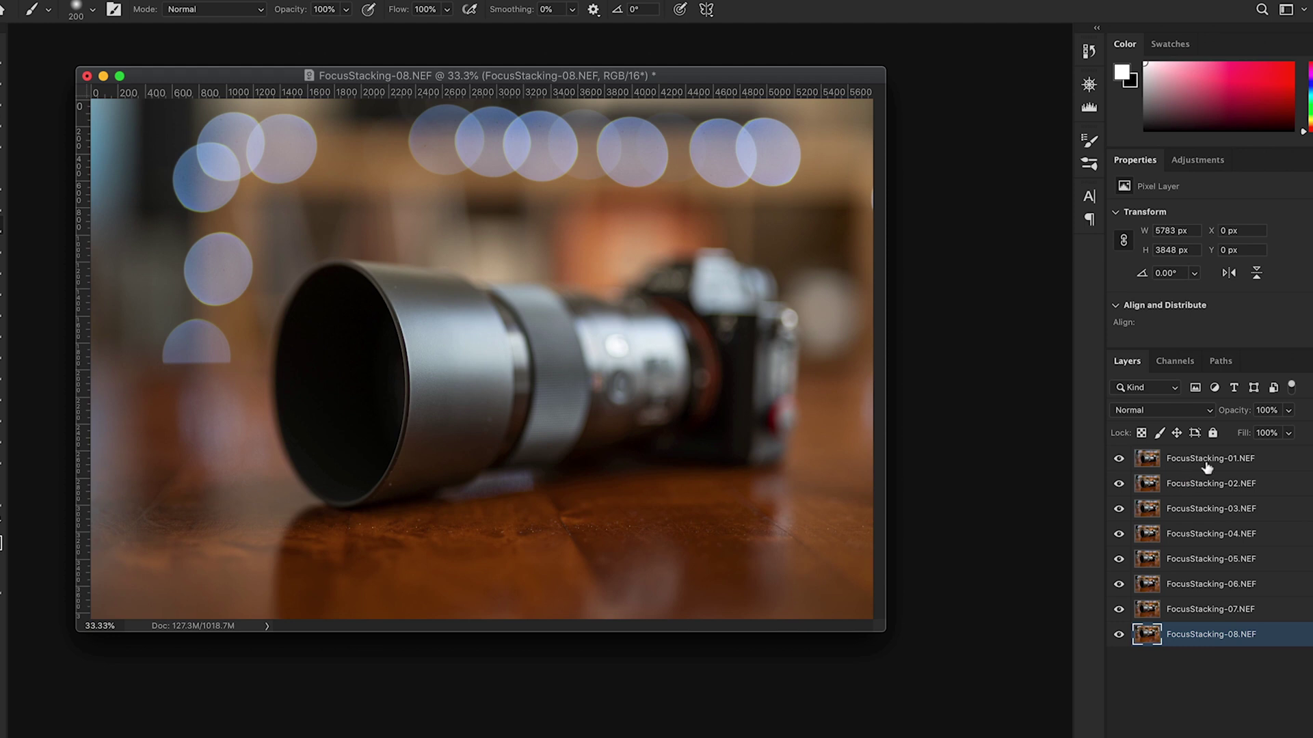
# Rename the eight layers 1 to 8, starting with 1 for FocusStacking-01.NEF at the top of the stack.
pyautogui.doubleClick(1206, 459)
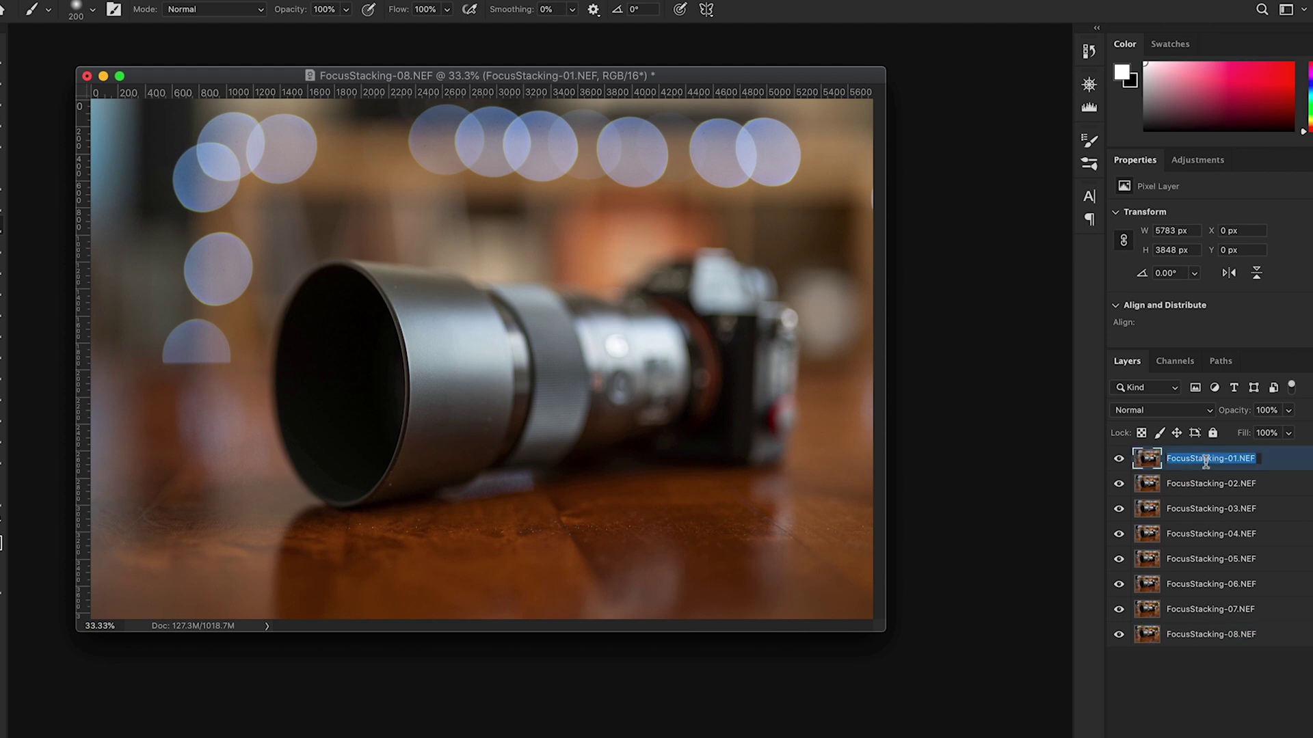
pyautogui.write('1\t2\t3\t4\t5\t6')
pyautogui.press('Return')
pyautogui.doubleClick(1187, 610)
pyautogui.write('7\t8')
pyautogui.press('Return')
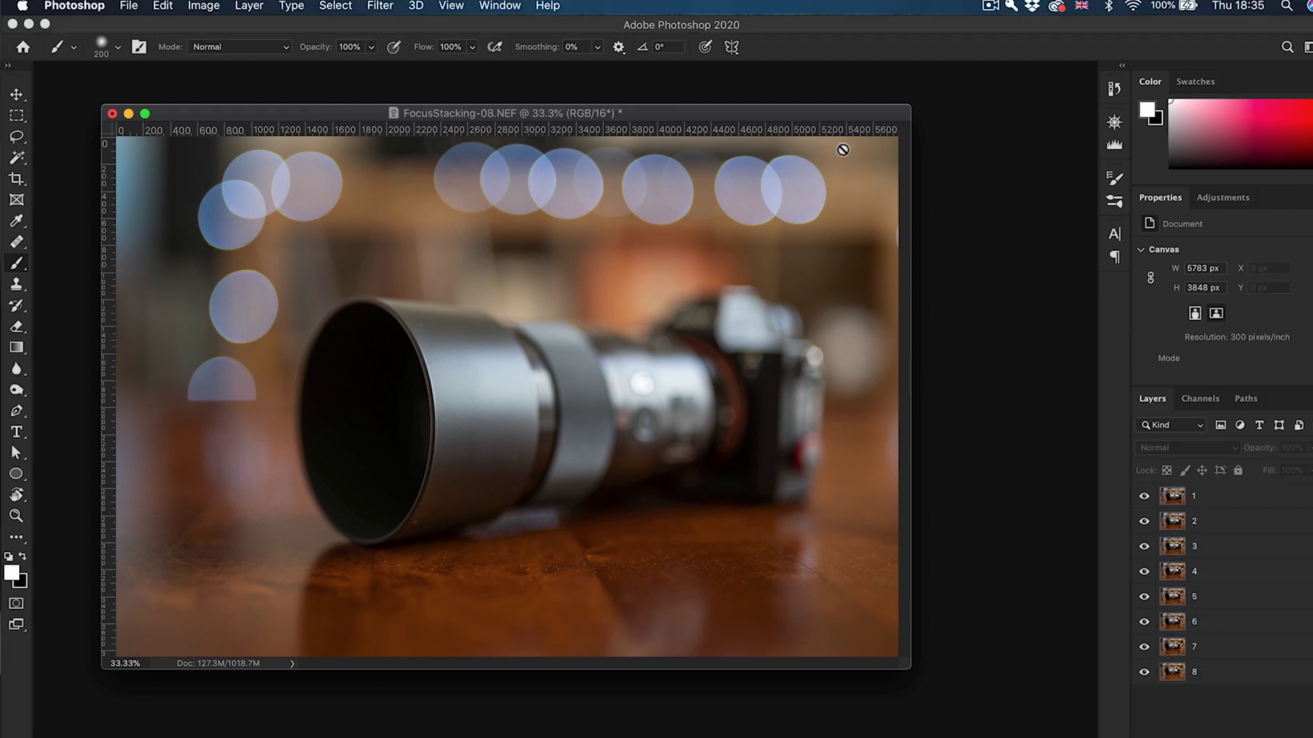
# Enlarge the document window and compare the focus positions by hiding and restoring the upper layers.
pyautogui.moveTo(810, 112); pyautogui.dragTo(828, 116)
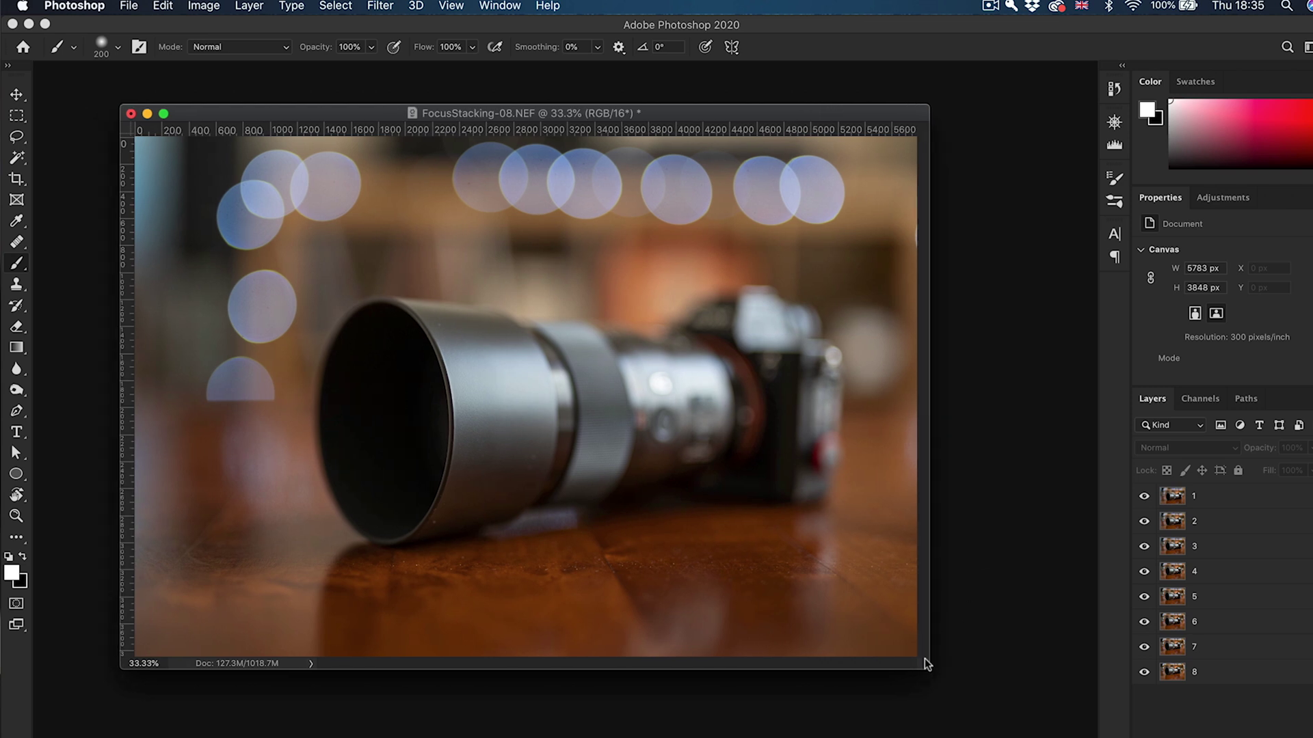
pyautogui.moveTo(928, 668); pyautogui.dragTo(987, 706)
pyautogui.click(1143, 496)
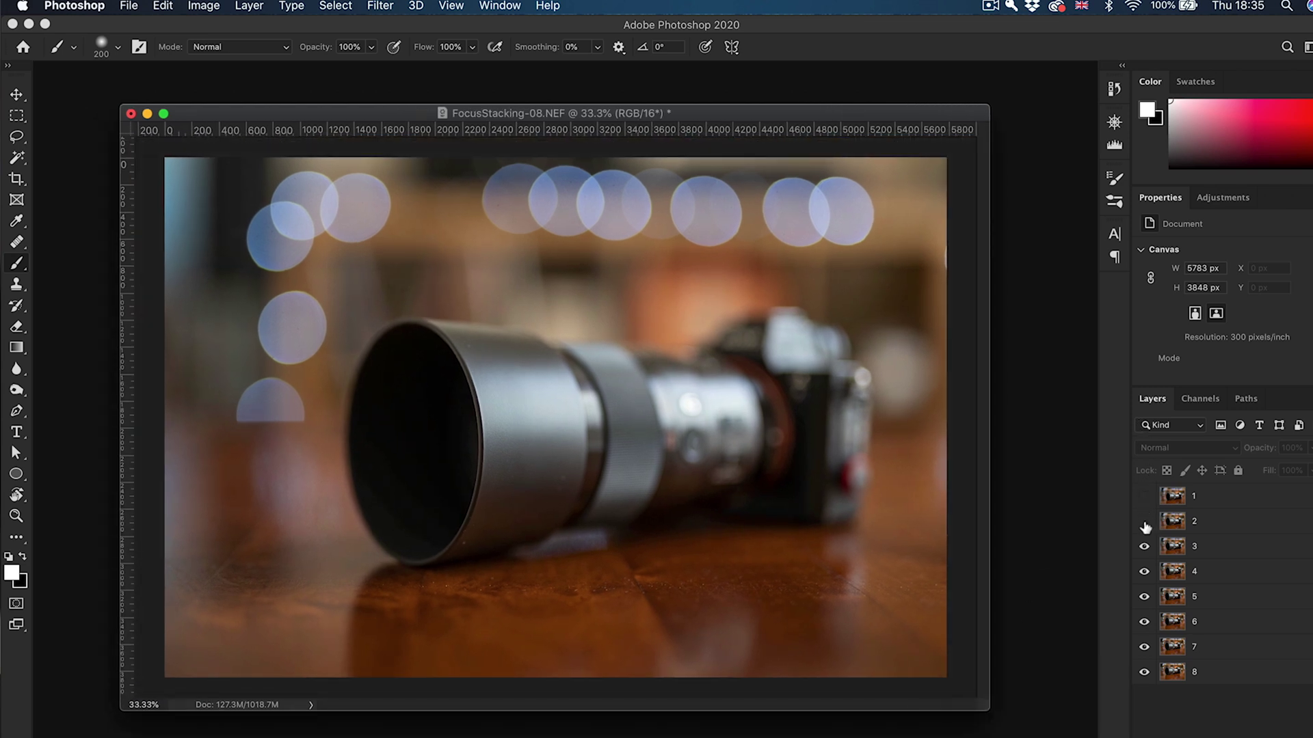
pyautogui.click(1144, 522)
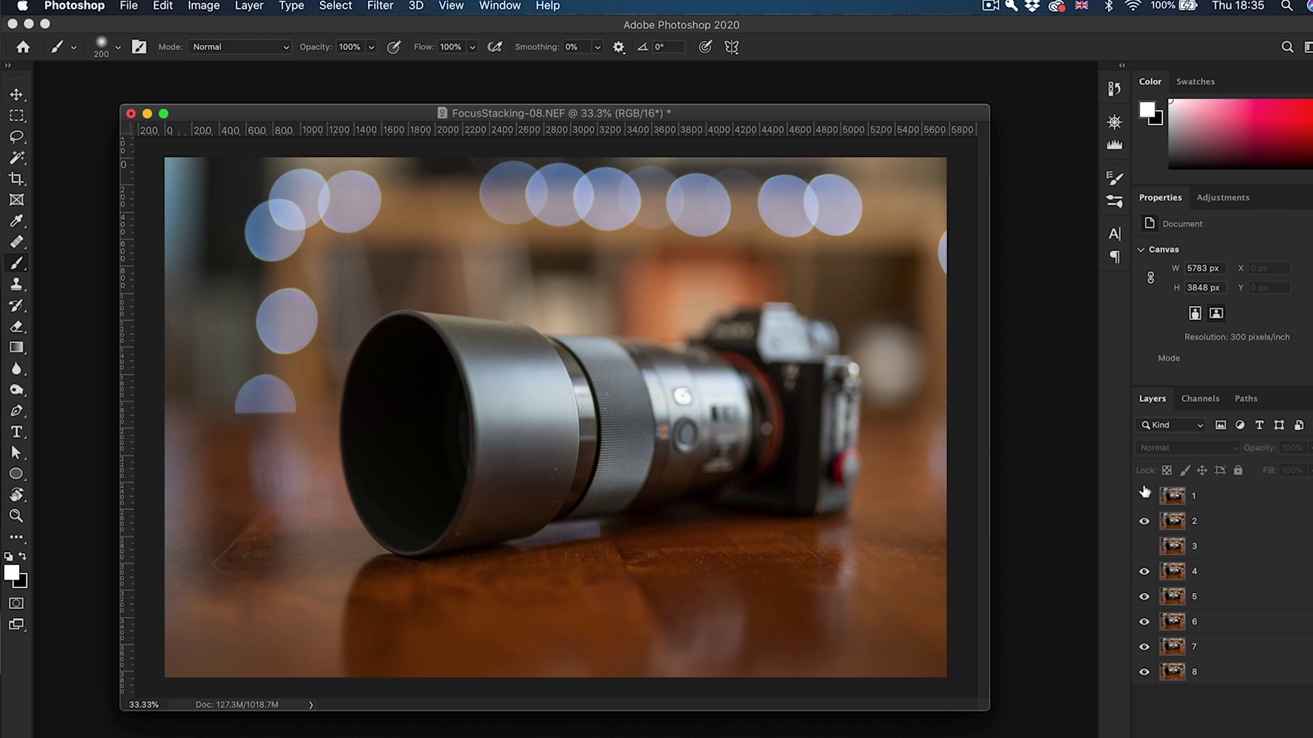
pyautogui.click(1144, 496)
# Select all eight layers and auto-align them with the Auto projection.
pyautogui.click(1260, 668)
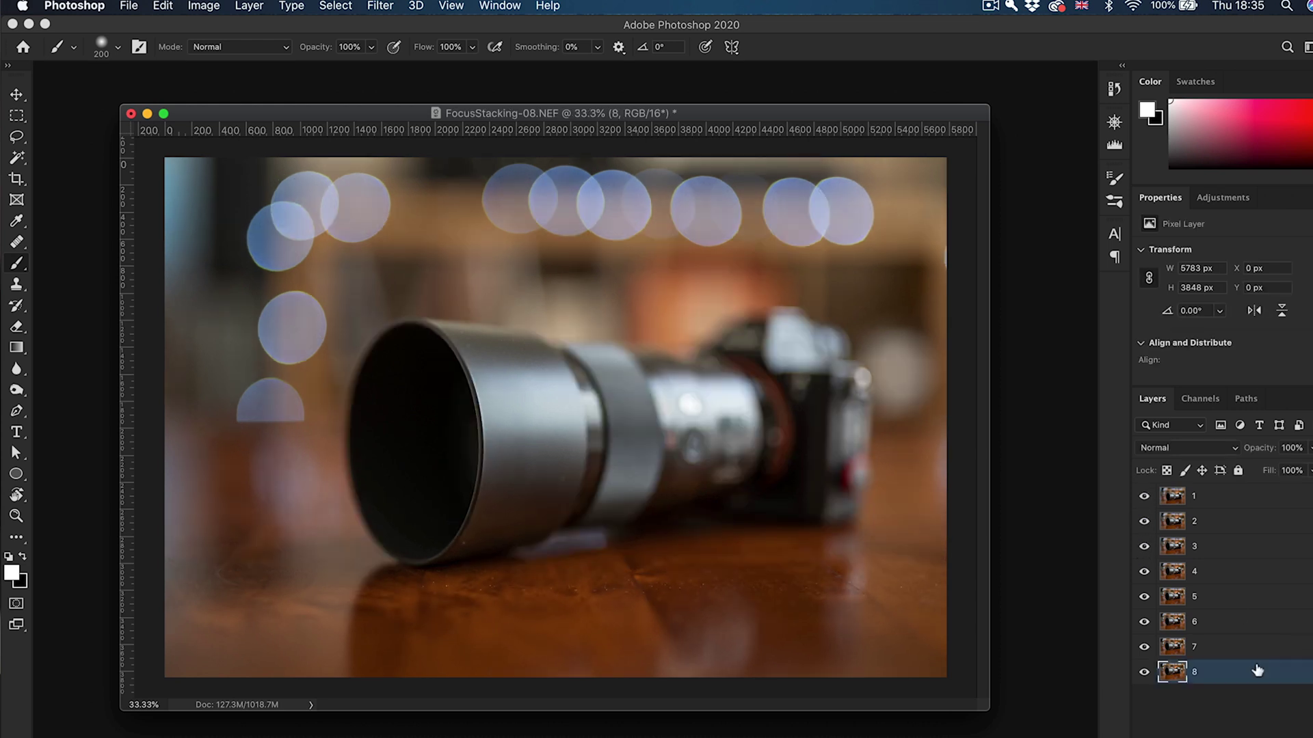
pyautogui.keyDown('shift'); pyautogui.click(1224, 497); pyautogui.keyUp('shift')
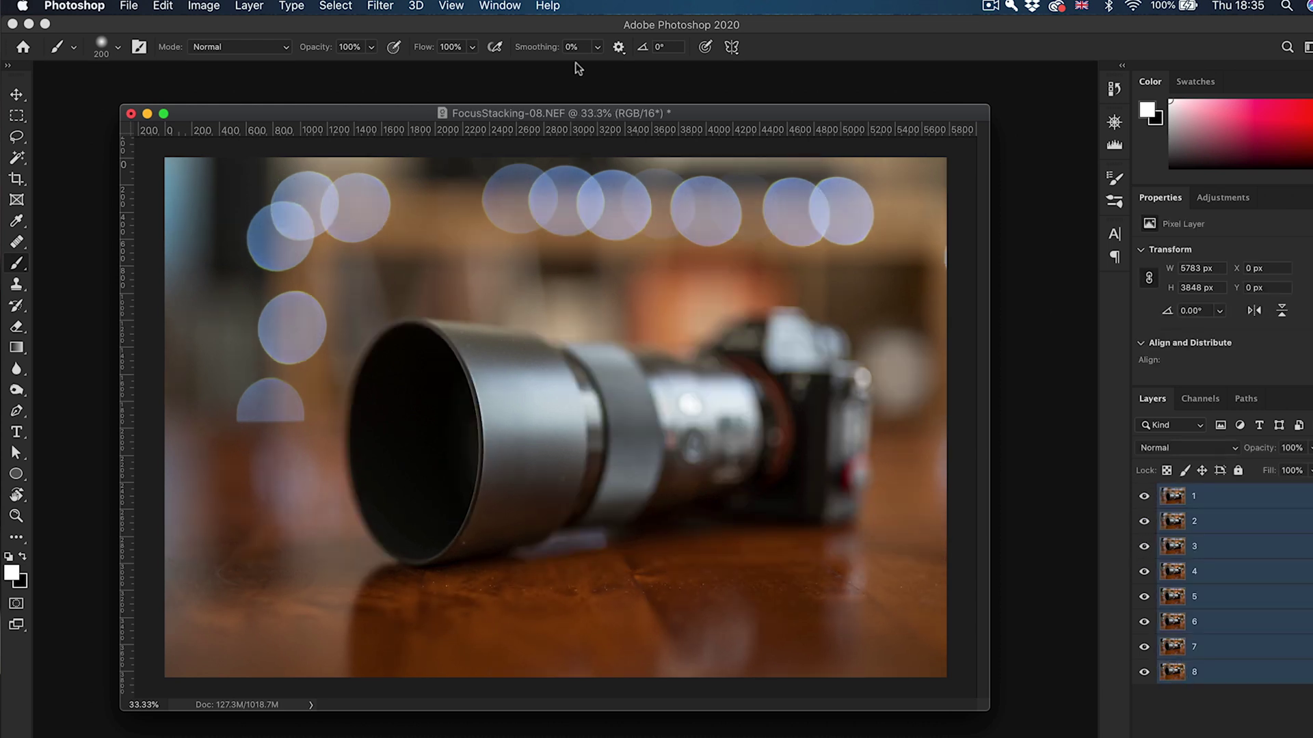
pyautogui.click(167, 6)
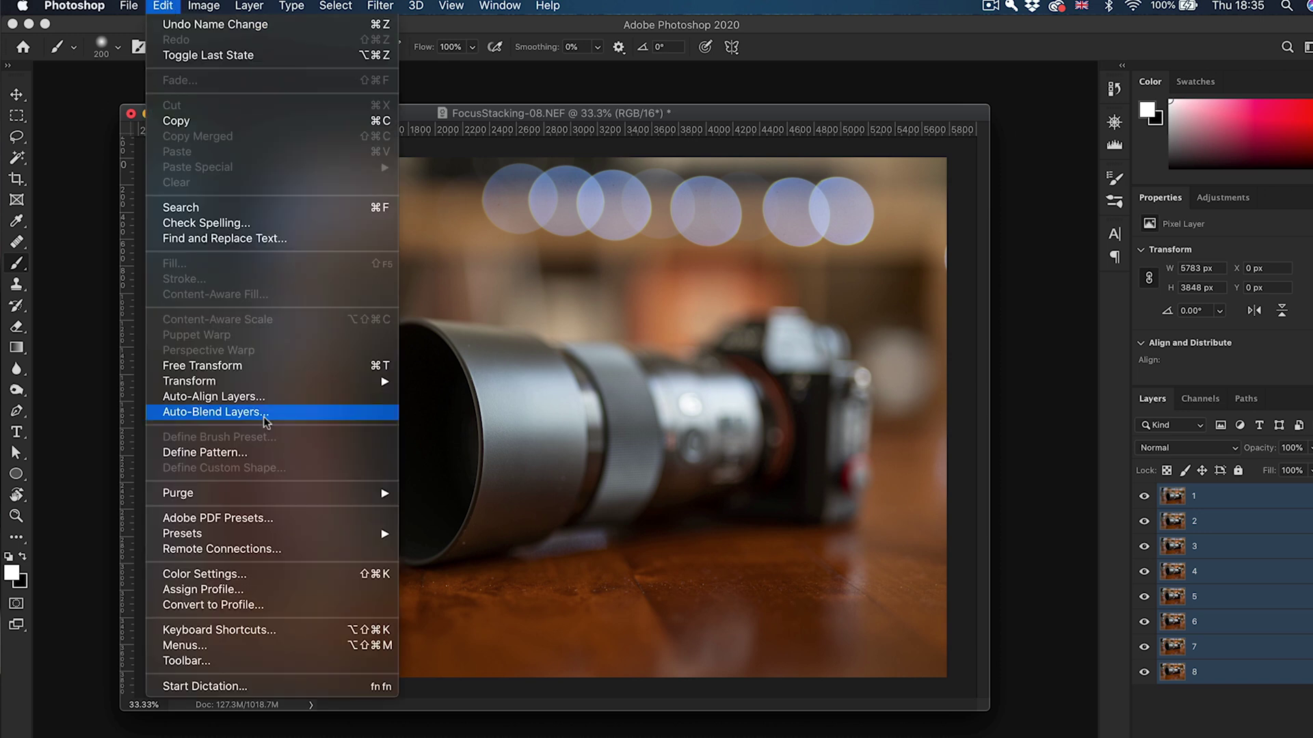
pyautogui.click(231, 402)
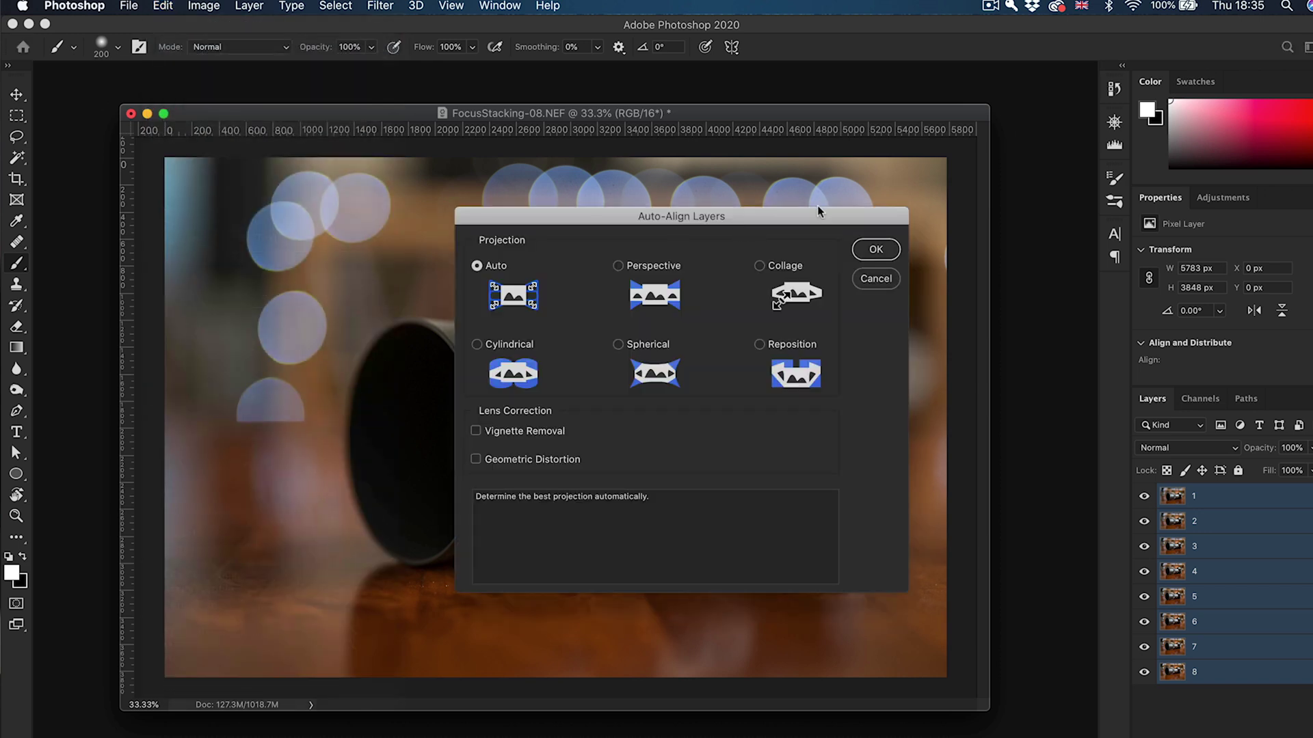
pyautogui.click(872, 249)
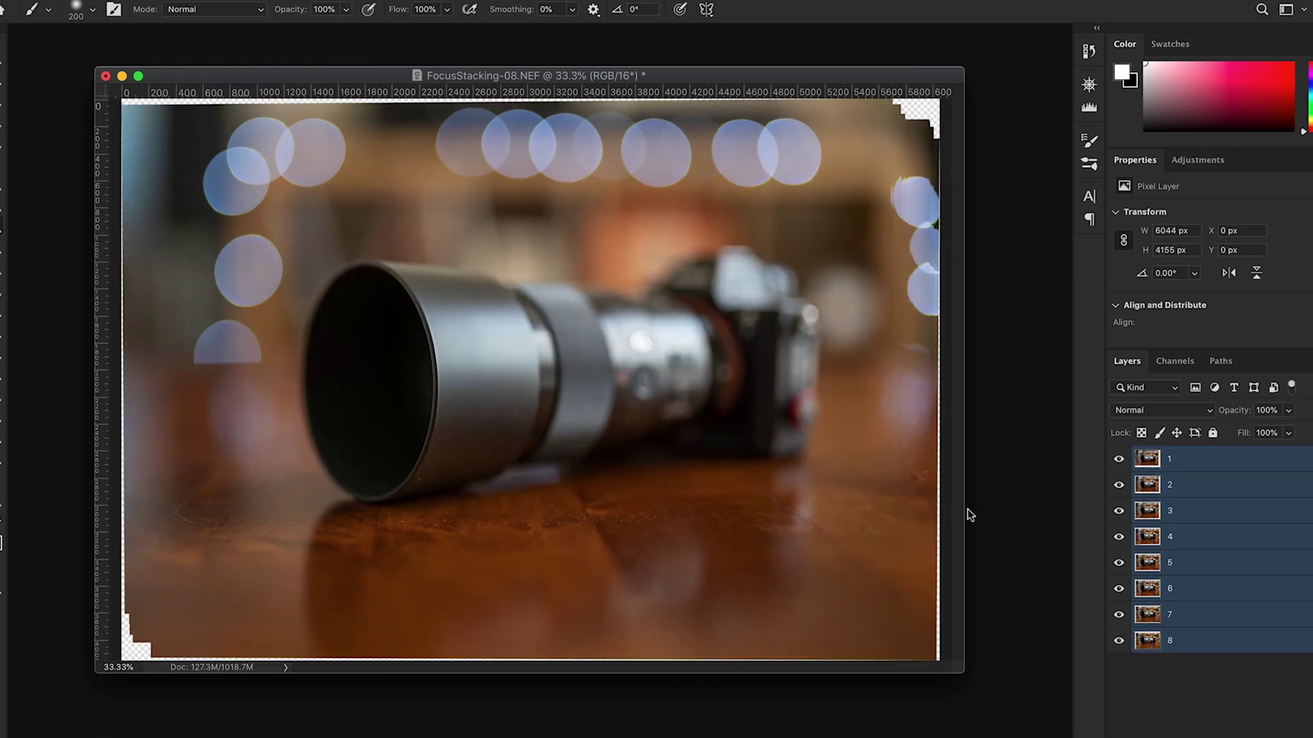
# Crop all four sides of the canvas inward to remove the transparent, ragged edges around the aligned layers.
pyautogui.moveTo(963, 671); pyautogui.dragTo(1003, 711)
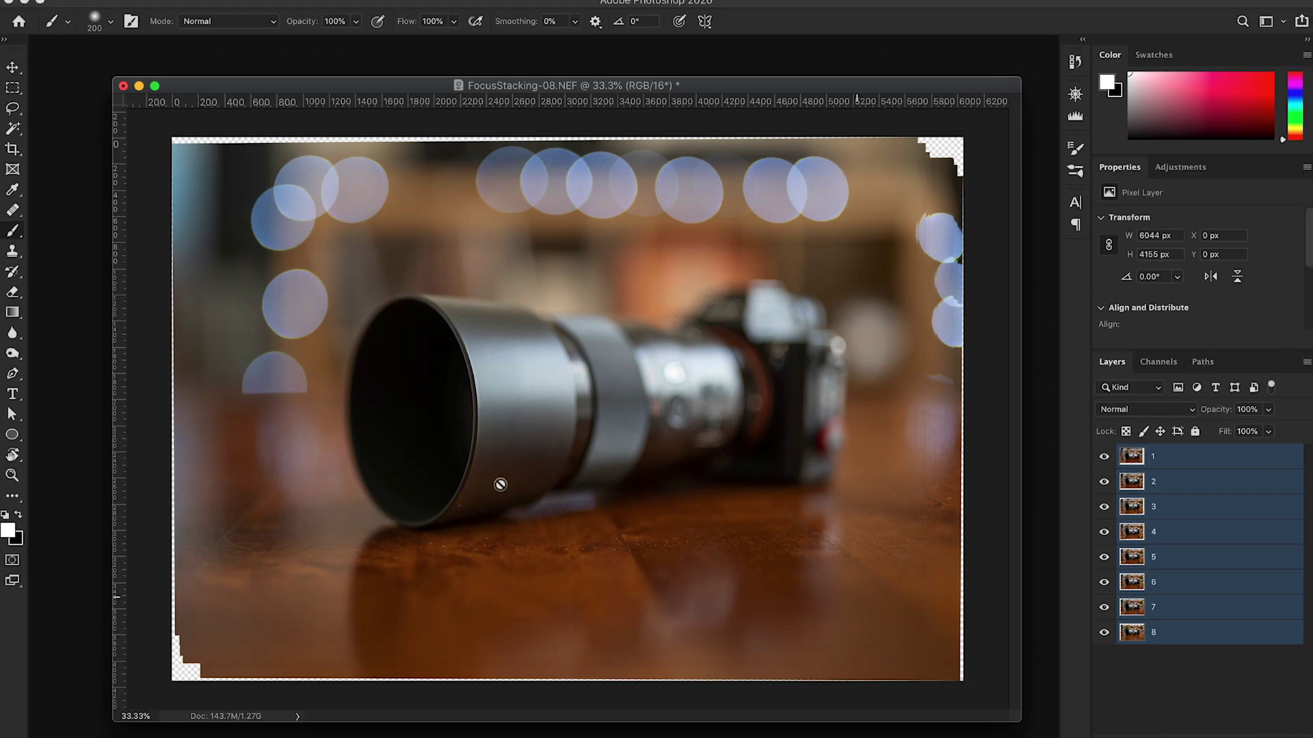
pyautogui.click(12, 150)
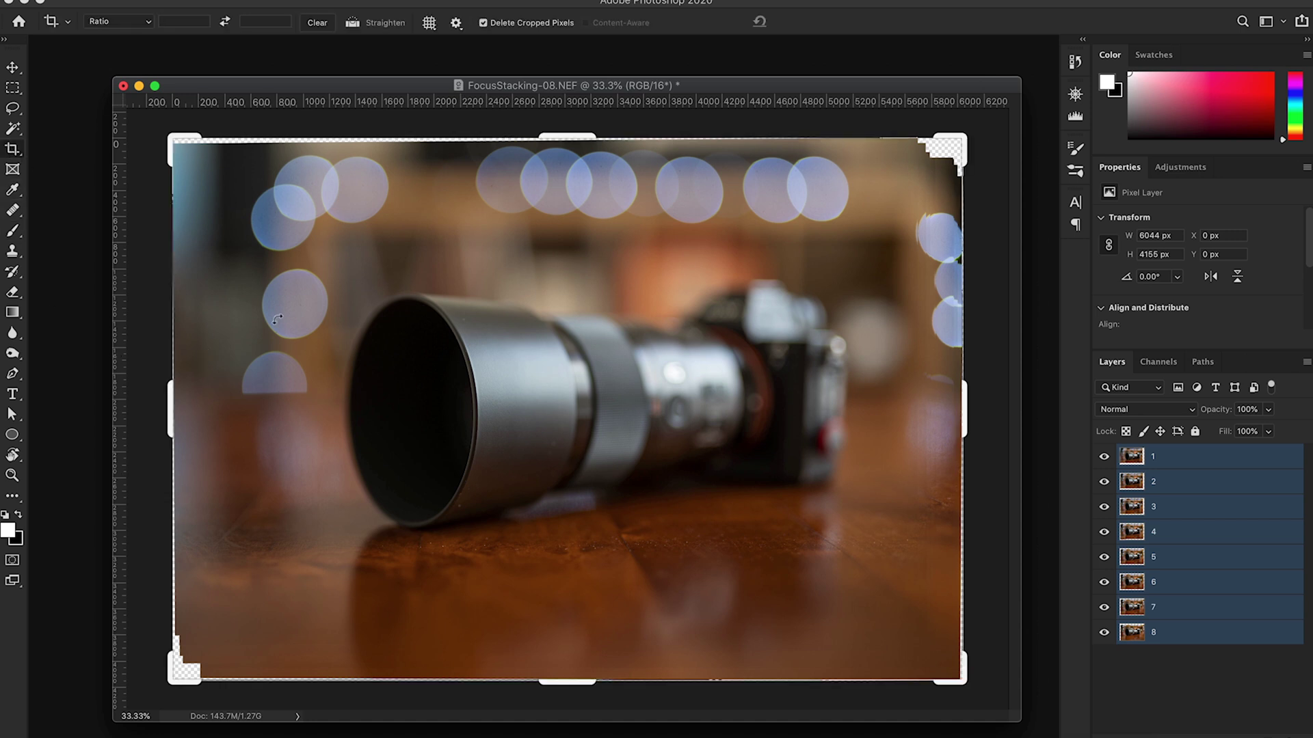
pyautogui.moveTo(964, 408); pyautogui.dragTo(947, 408)
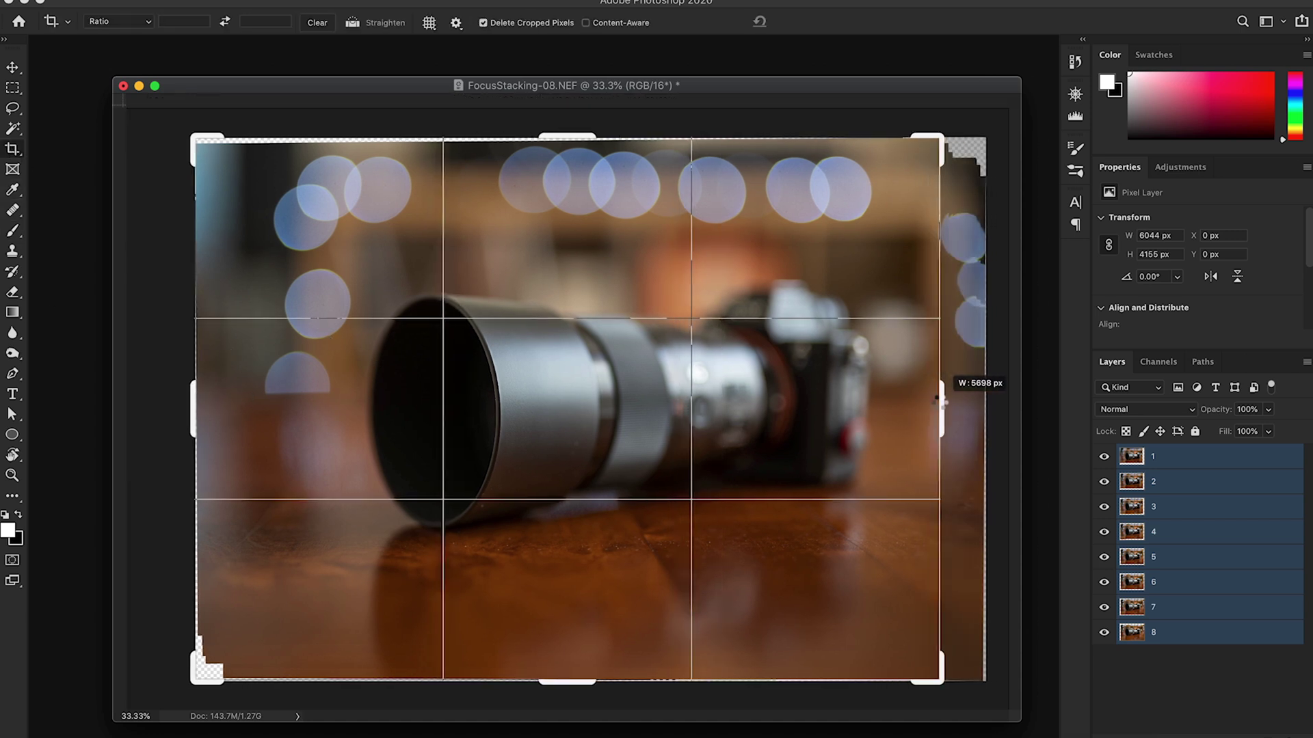
pyautogui.moveTo(171, 408); pyautogui.dragTo(205, 373)
pyautogui.moveTo(566, 682); pyautogui.dragTo(567, 656)
pyautogui.moveTo(566, 137); pyautogui.dragTo(564, 159)
pyautogui.press('Return')
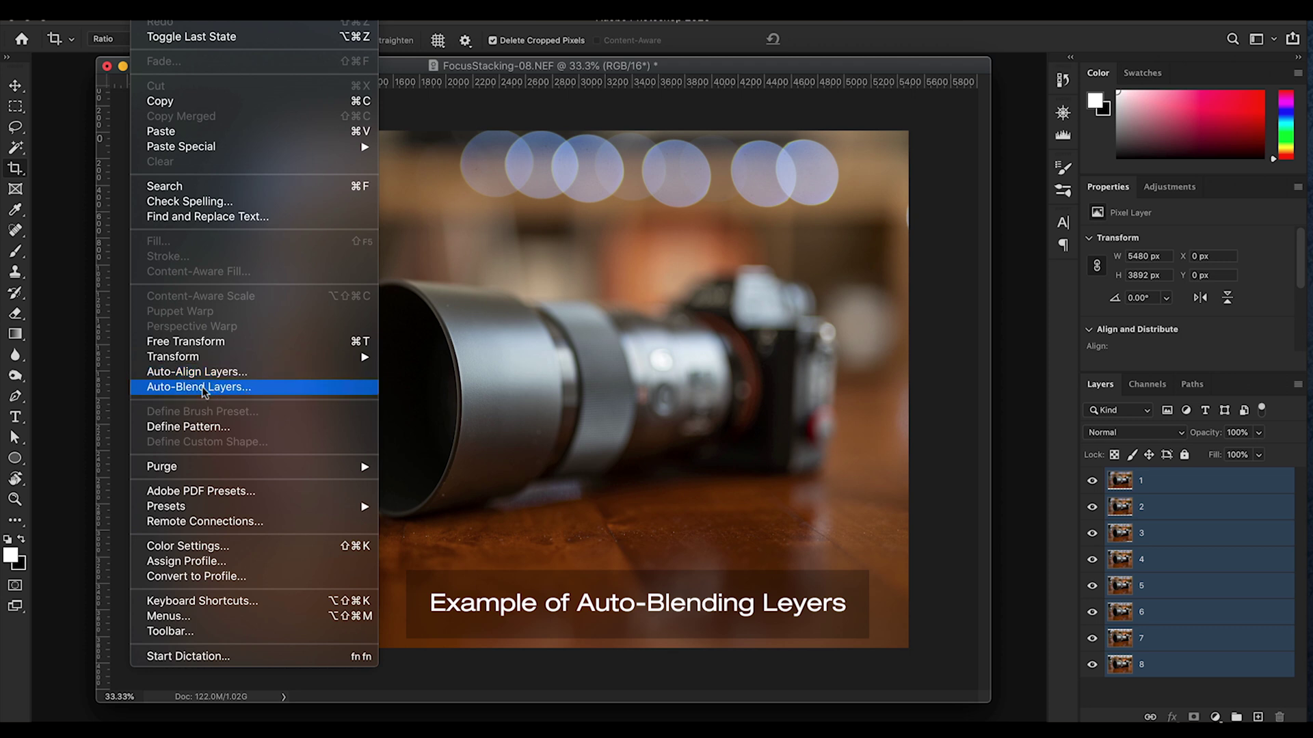
# Auto-blend the layers with Stack Images, Seamless Tones and Colors and Content Aware Fill, and inspect the background light circles up close.
pyautogui.click(229, 388)
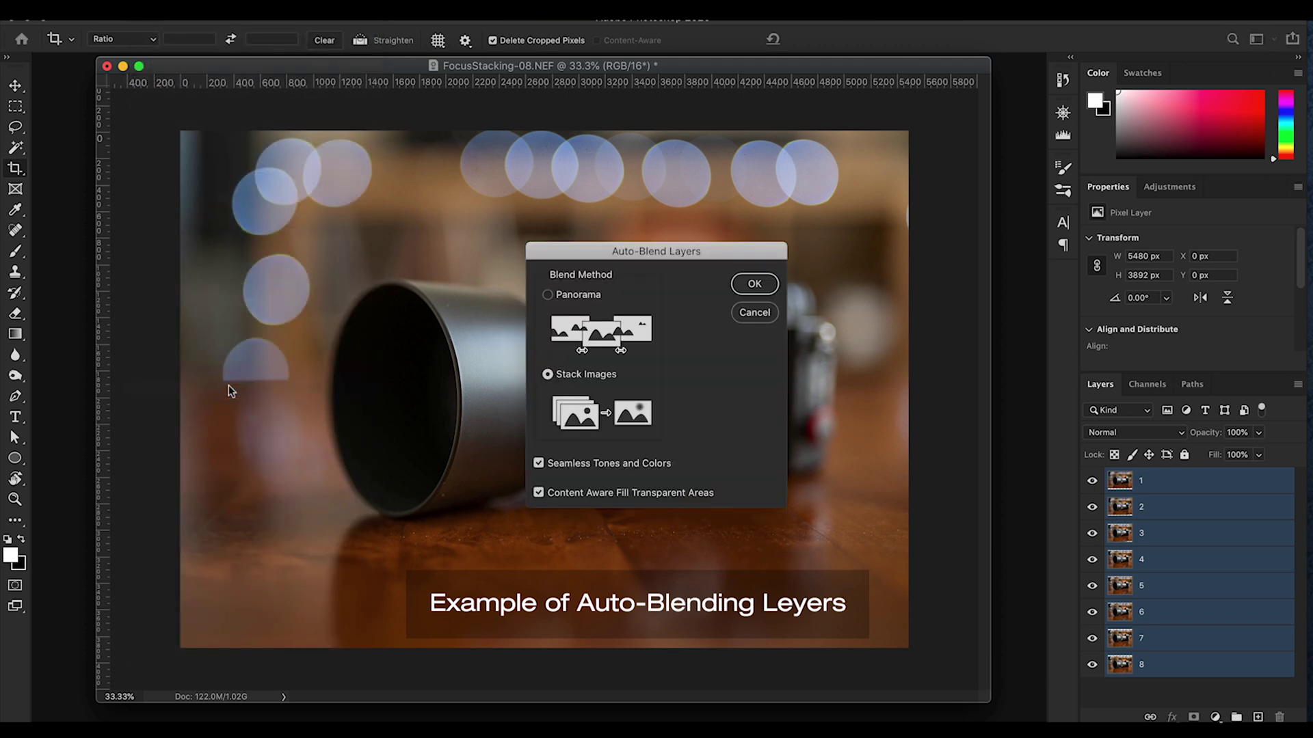
pyautogui.click(757, 285)
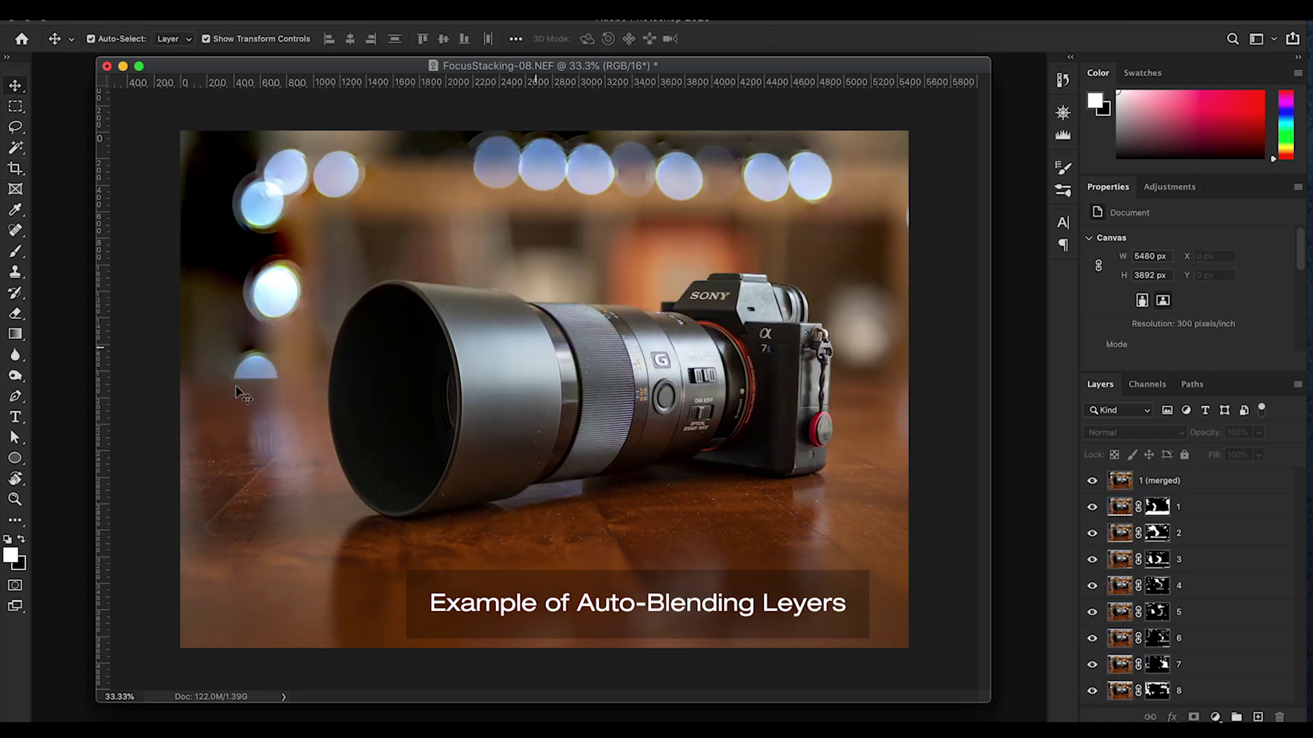
pyautogui.click(15, 499)
pyautogui.moveTo(602, 175); pyautogui.dragTo(727, 151)
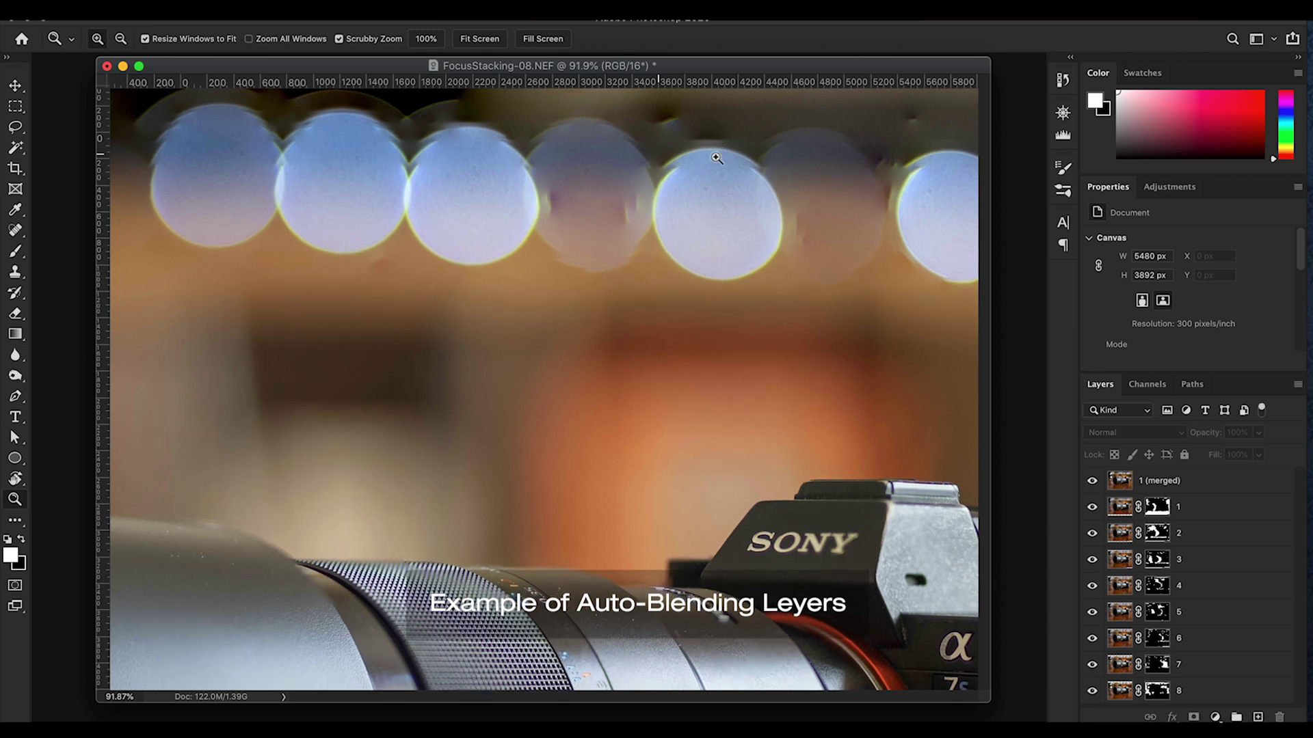
pyautogui.moveTo(727, 151); pyautogui.dragTo(706, 165)
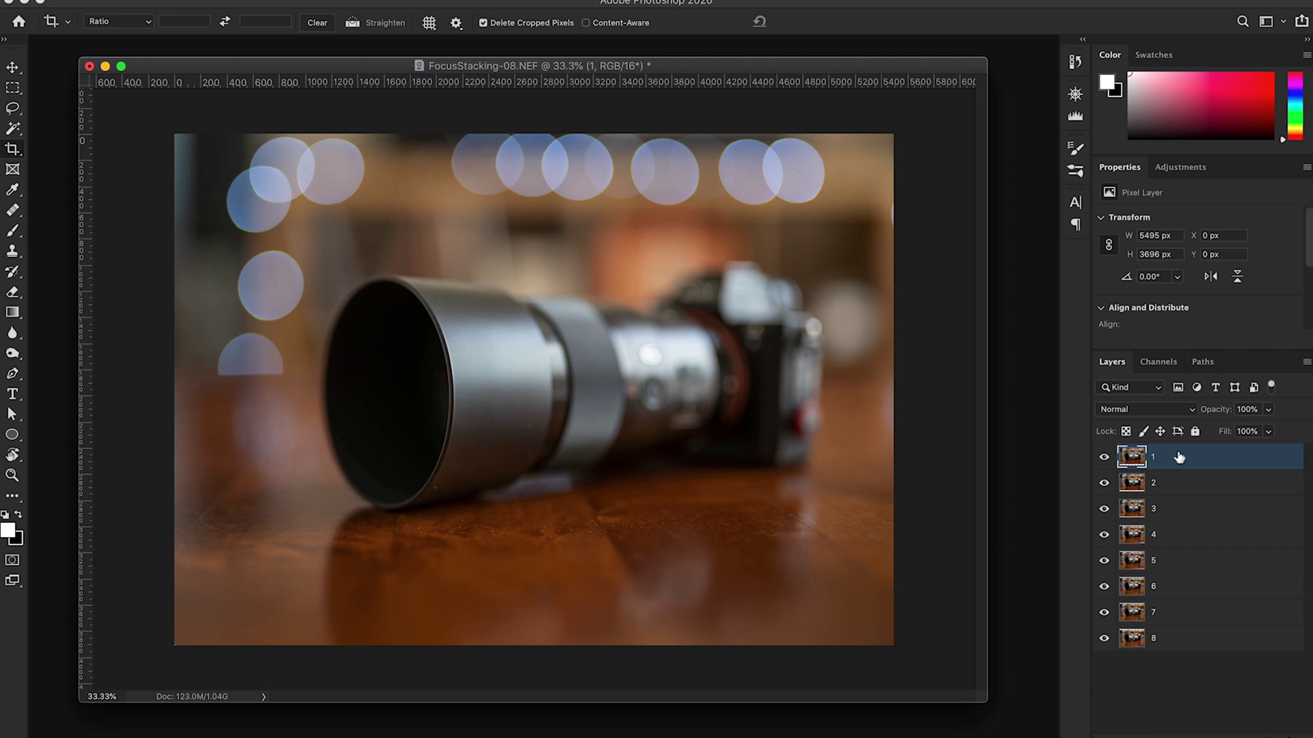
# Compare layer 1 with the layer beneath it by toggling its visibility, and add a white layer mask to layer 1.
pyautogui.click(1103, 458)
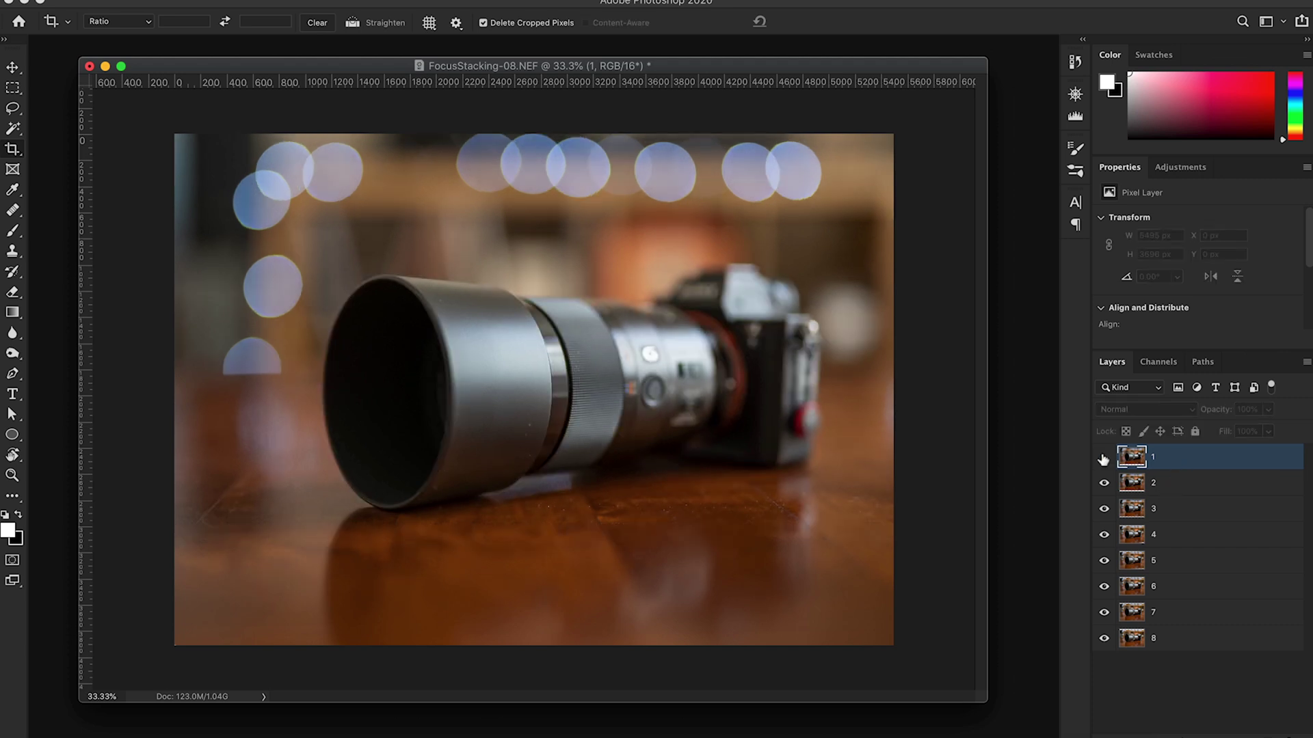
pyautogui.click(1104, 457)
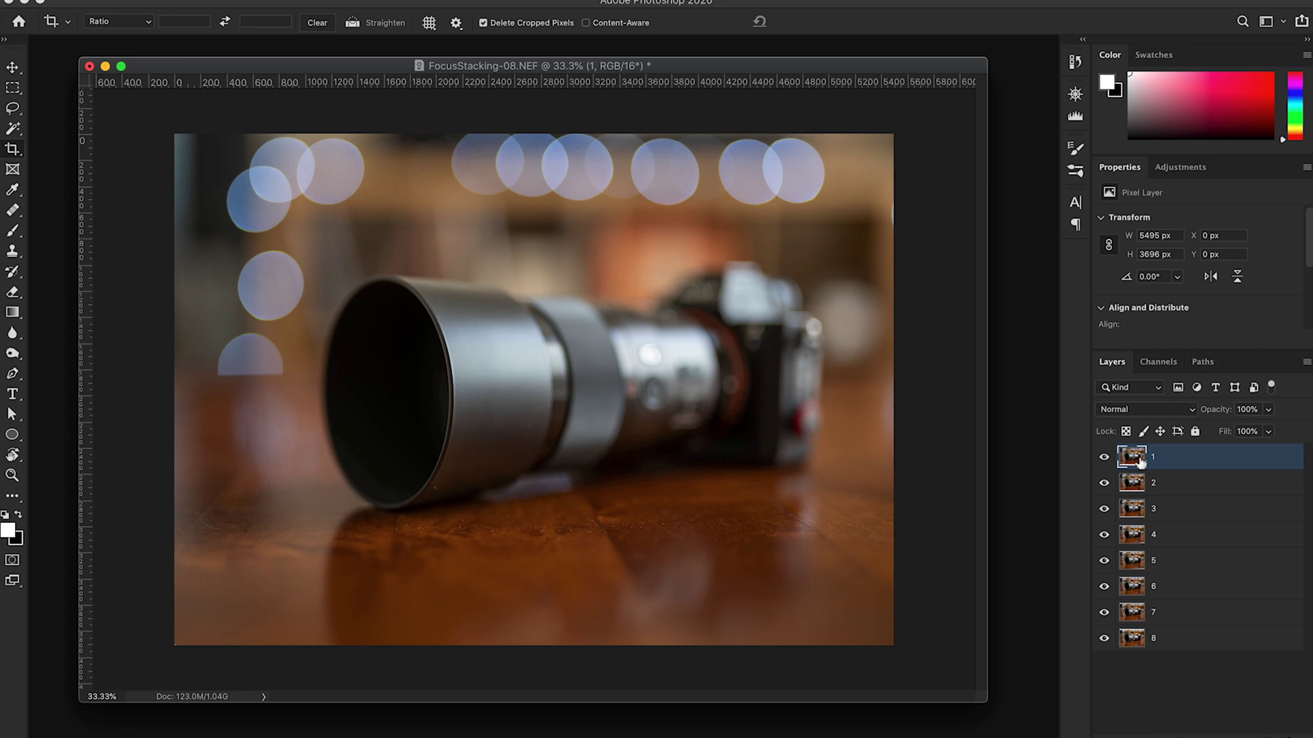
pyautogui.press('e')
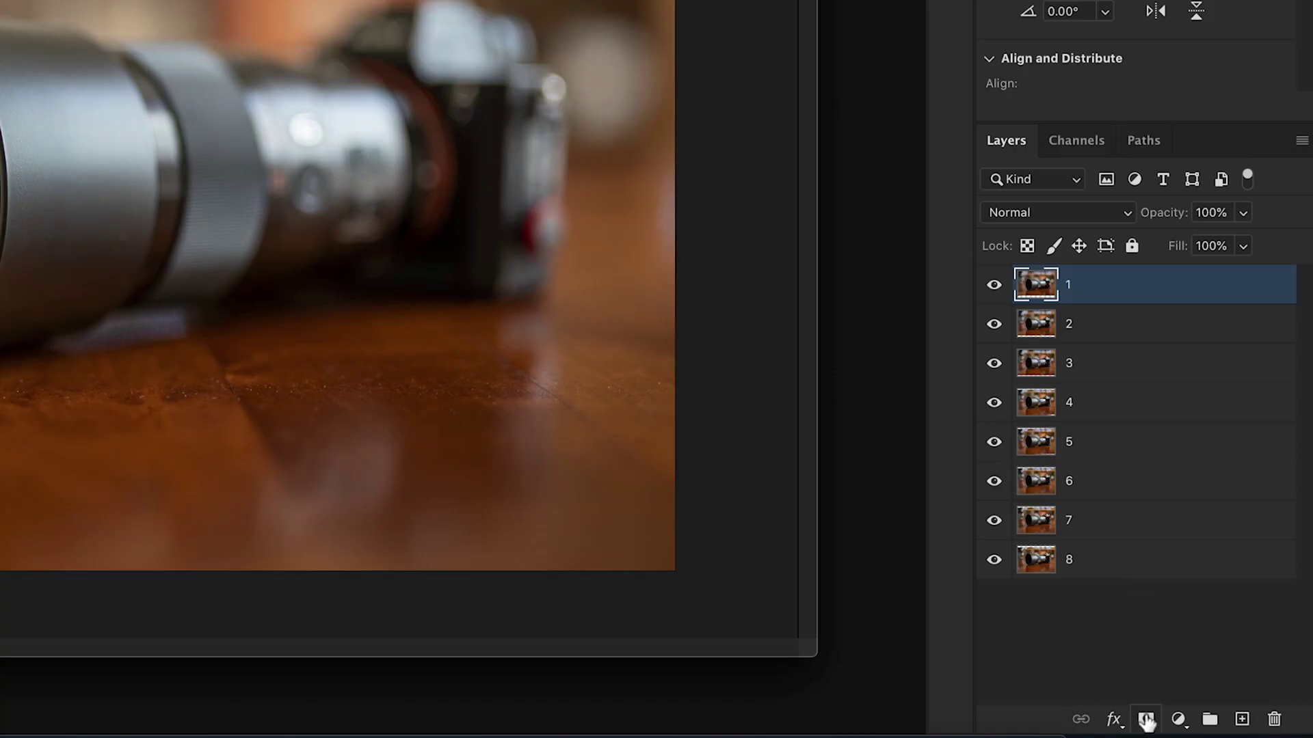
pyautogui.click(1146, 720)
pyautogui.click(1146, 720)
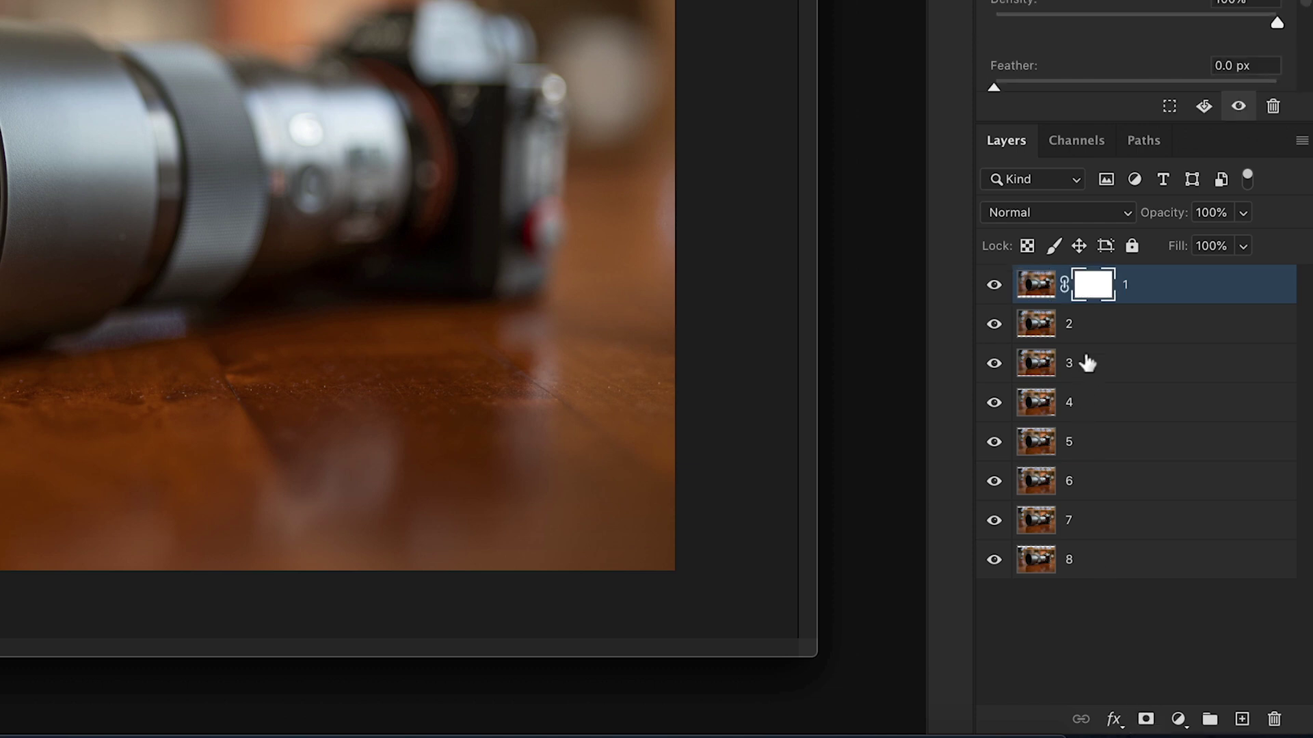
# Add a white layer mask to each of layers 2 through 7.
pyautogui.click(1093, 332)
pyautogui.click(1146, 720)
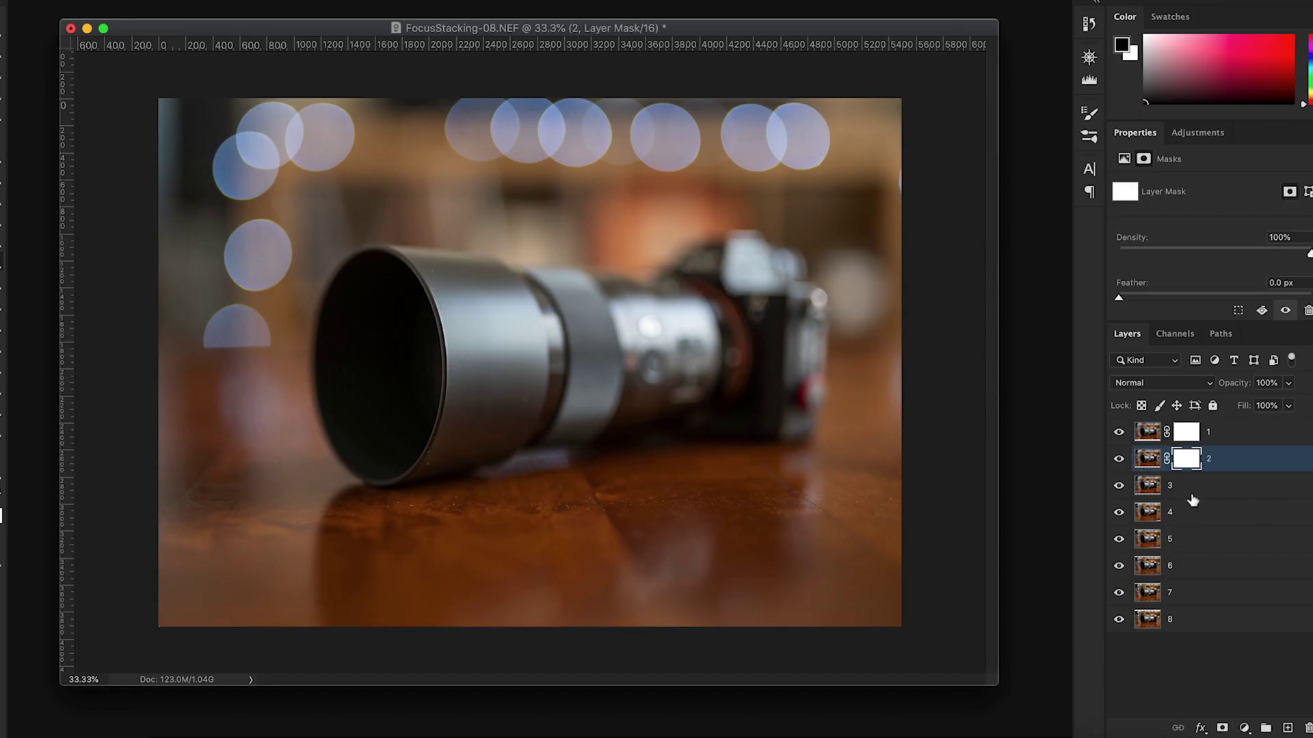
pyautogui.click(1192, 486)
pyautogui.click(1222, 729)
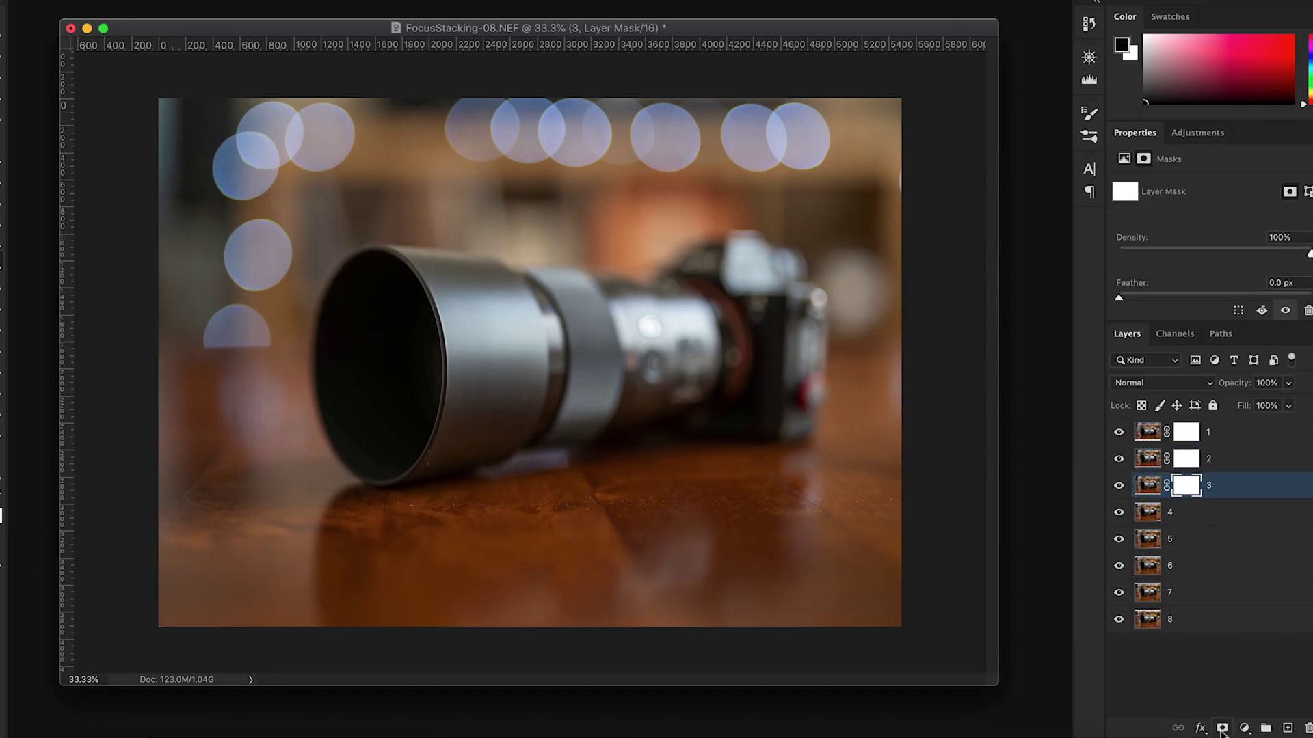
pyautogui.click(1183, 514)
pyautogui.click(1222, 729)
pyautogui.click(1188, 552)
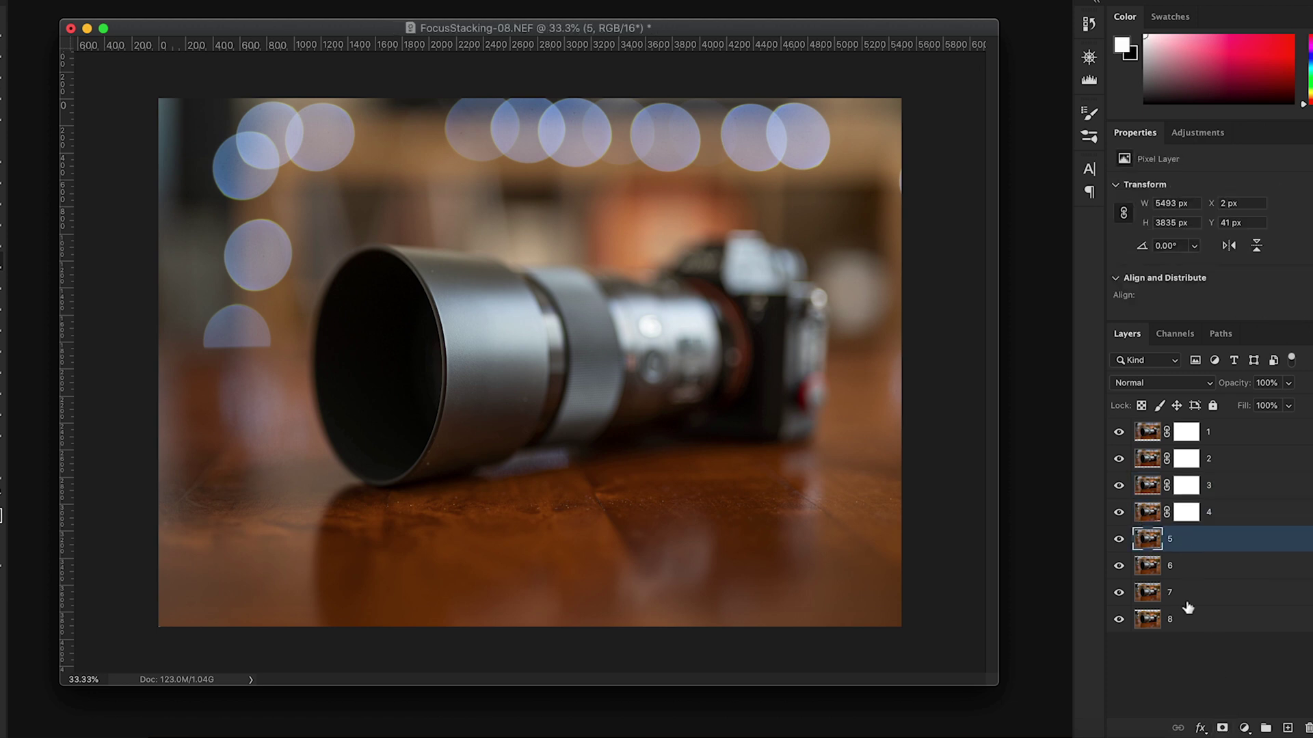
pyautogui.click(1222, 729)
pyautogui.click(1187, 565)
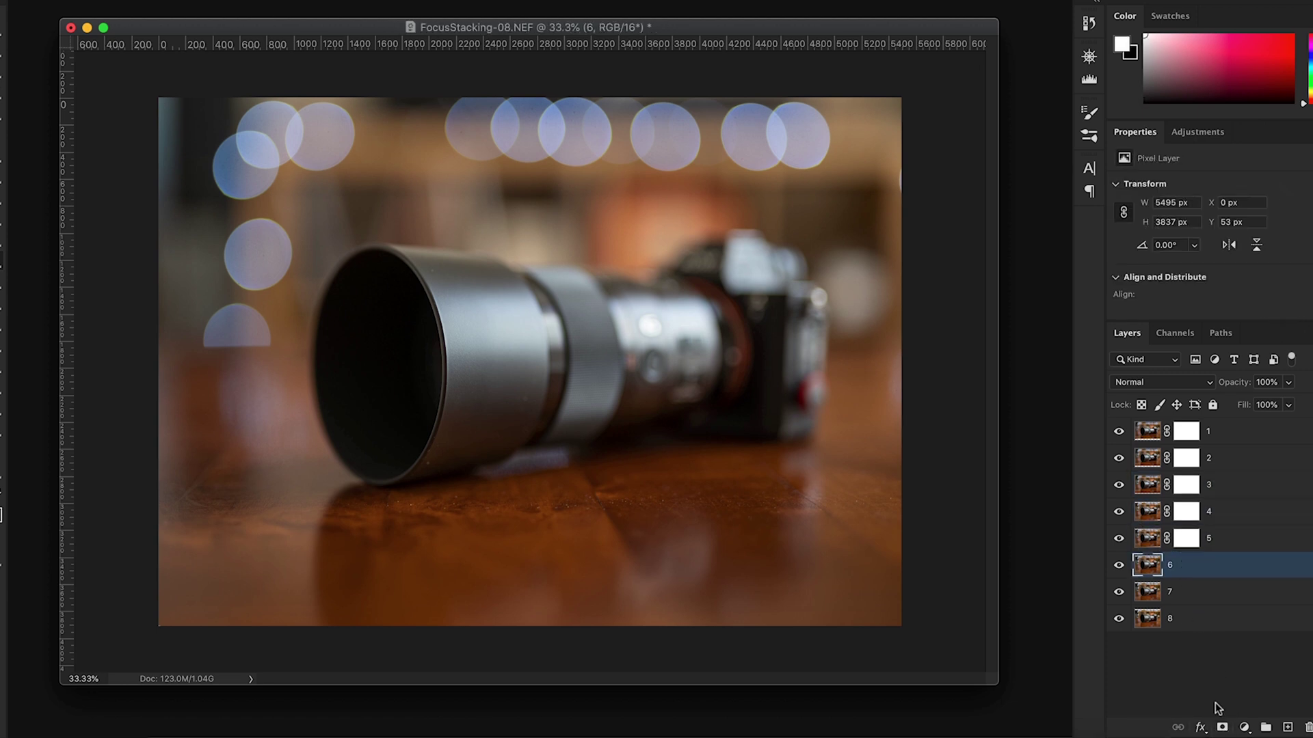
pyautogui.click(1222, 728)
pyautogui.click(1187, 592)
pyautogui.click(1222, 728)
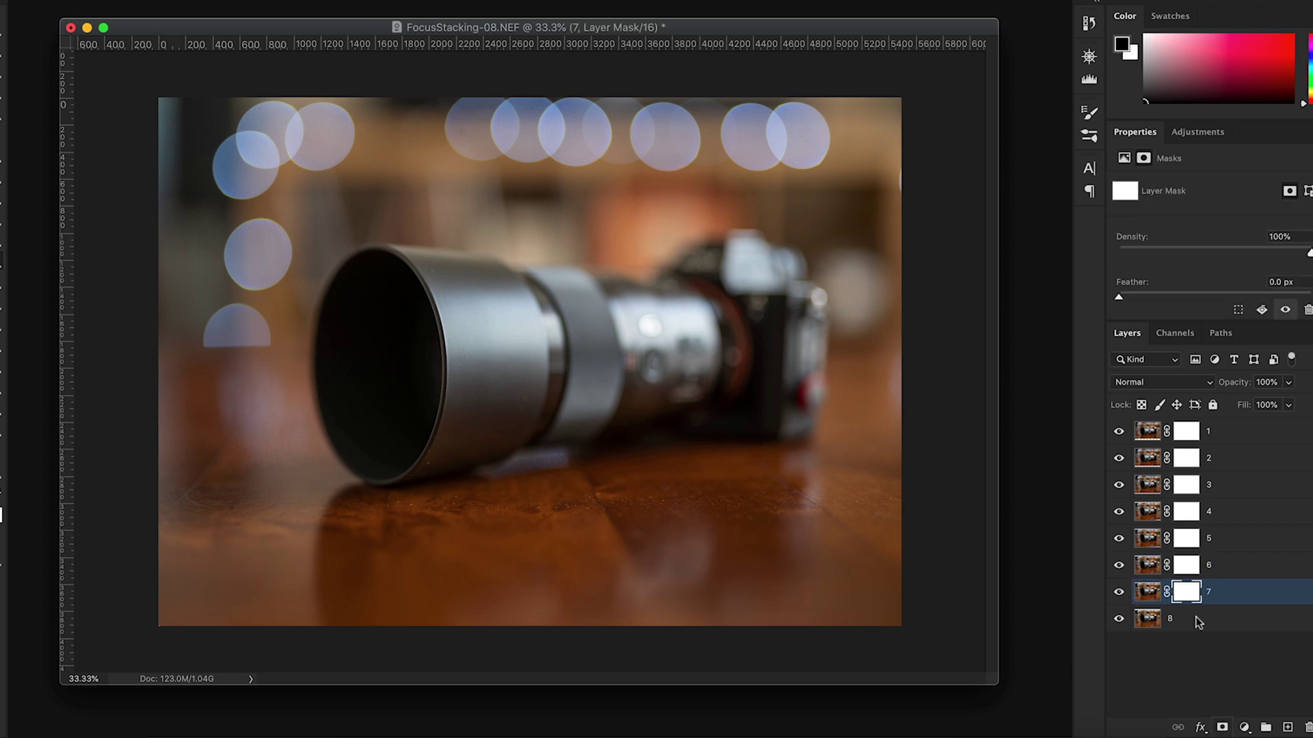
# Hide layers 2 through 8, target layer 1's mask, and set up the Brush with black (#000000) as the foreground color.
pyautogui.moveTo(1104, 484); pyautogui.dragTo(1102, 636)
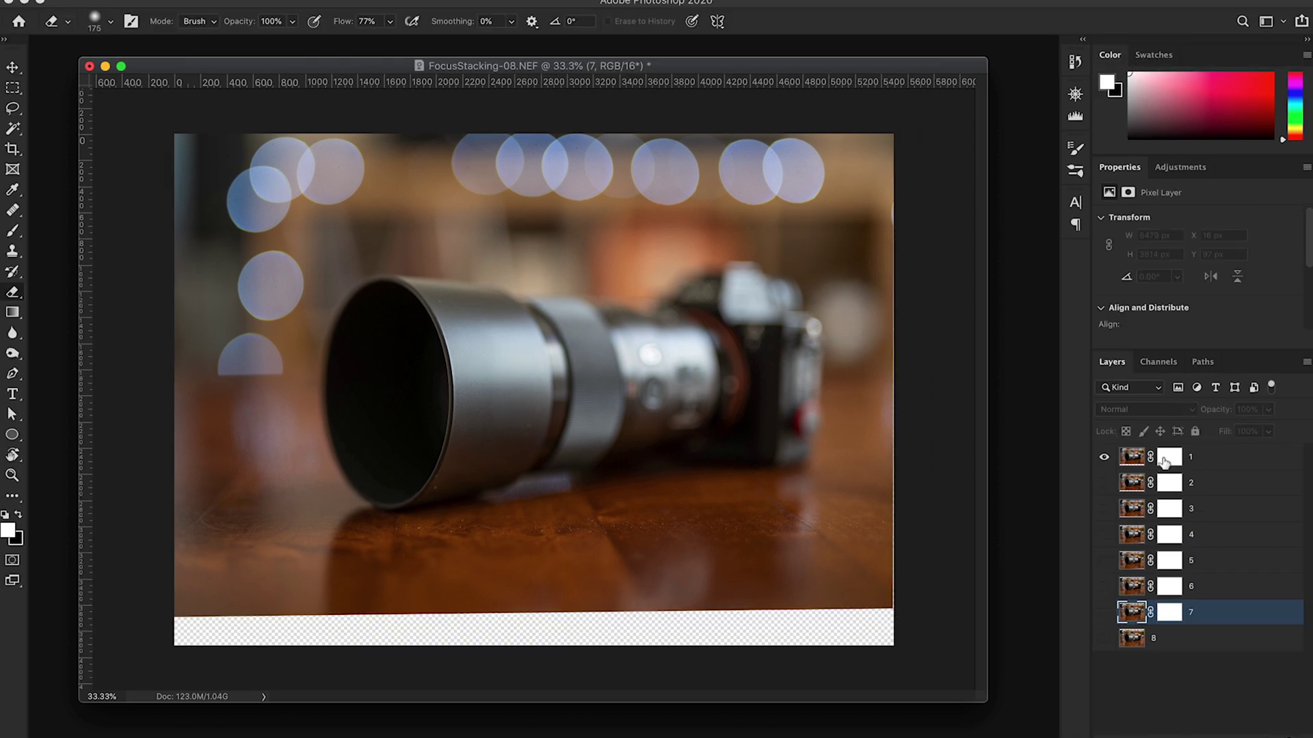
pyautogui.click(1168, 461)
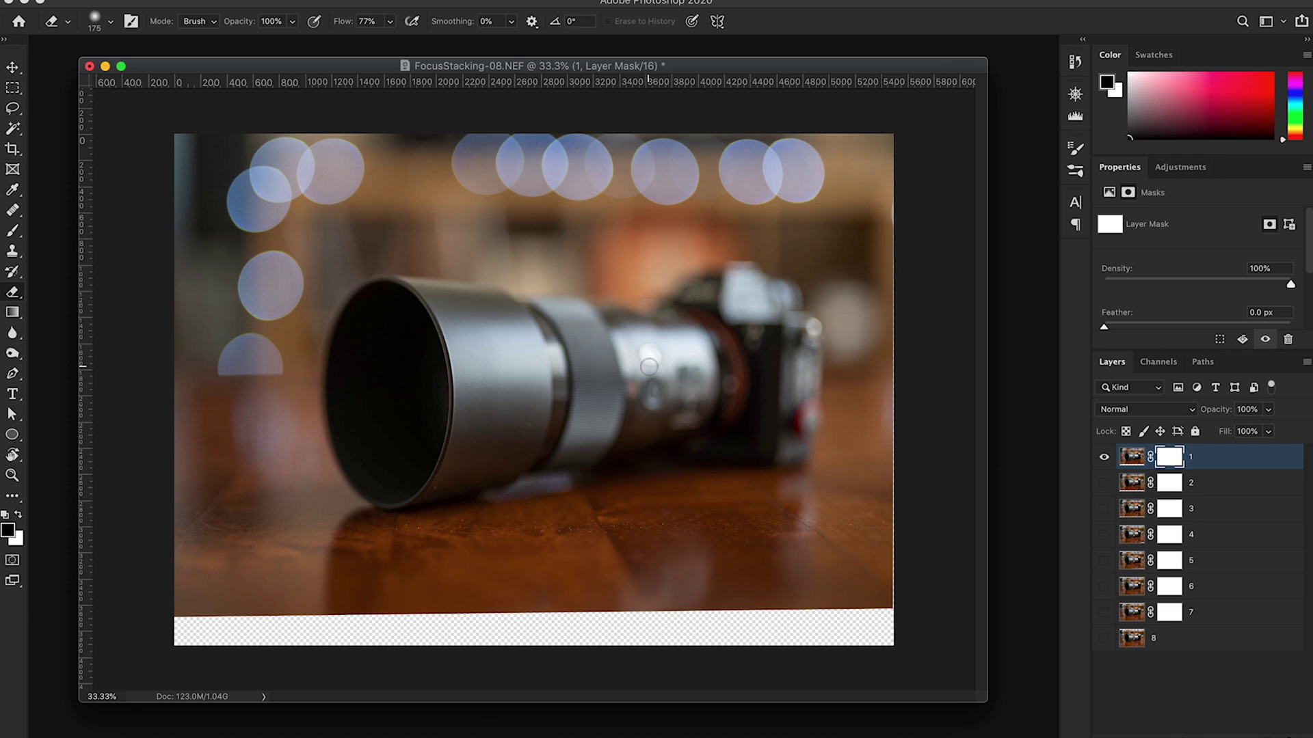
pyautogui.click(13, 230)
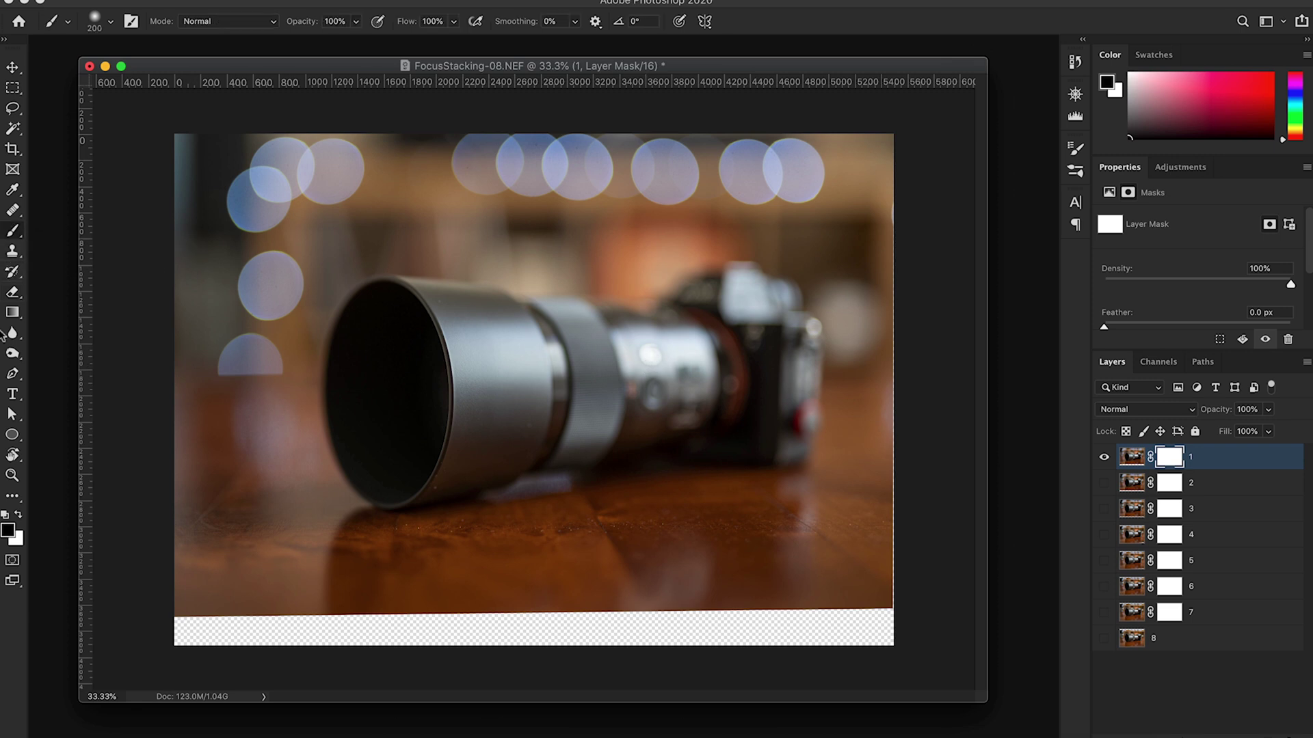
pyautogui.click(9, 531)
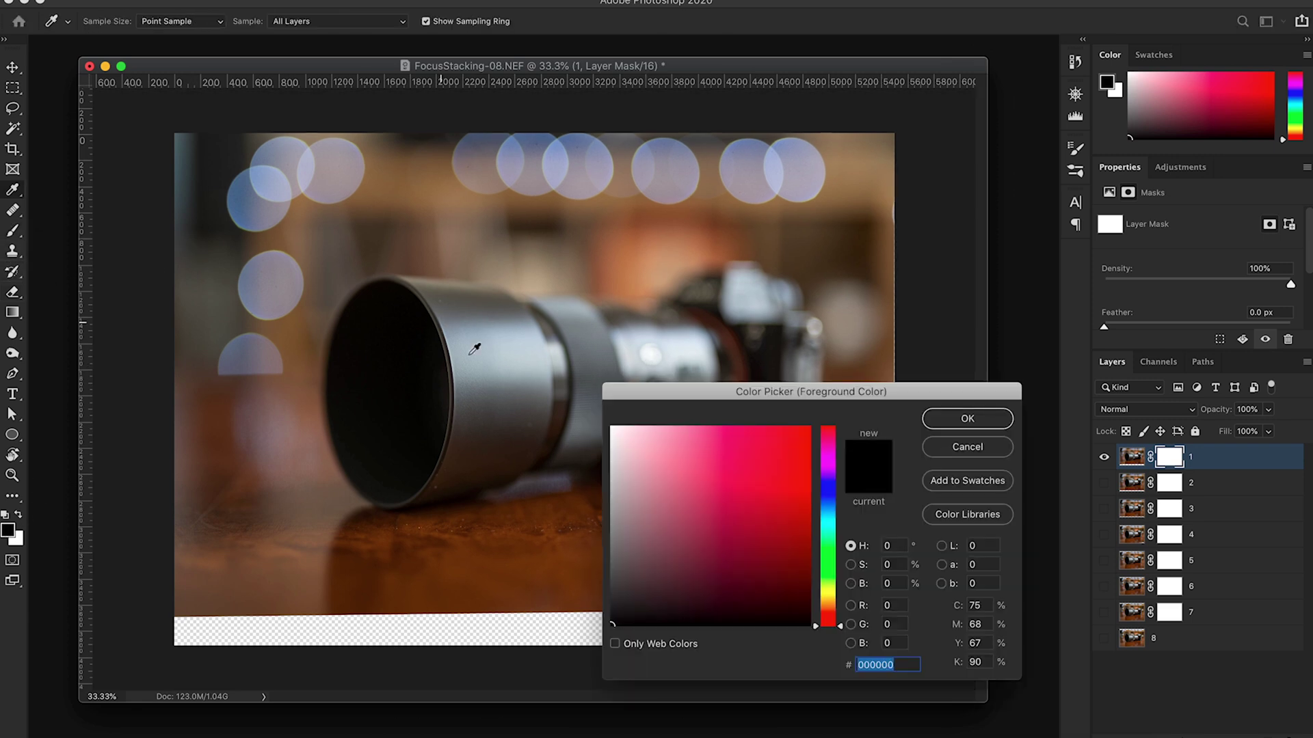
pyautogui.click(966, 418)
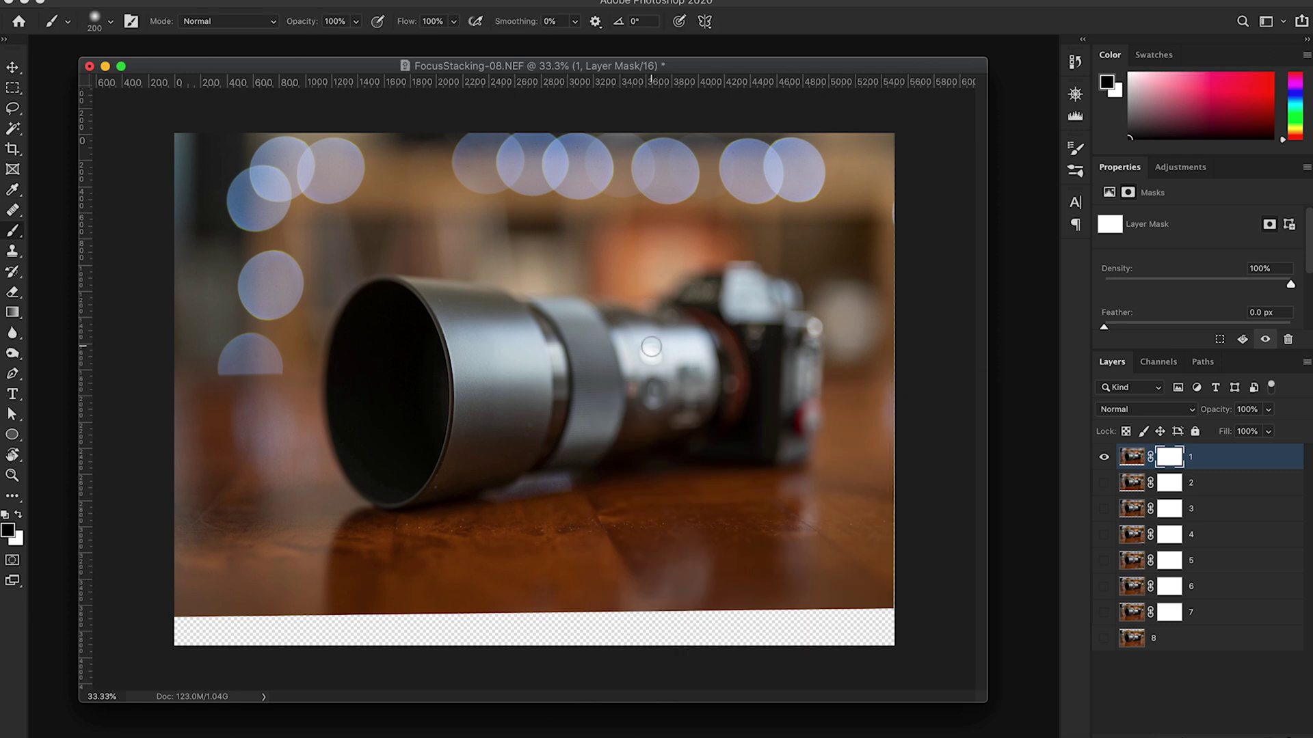
# Paint black over part of the lens barrel on layer 1's mask and restore the area by painting it white.
pyautogui.moveTo(685, 389)
pyautogui.mouseDown()
pyautogui.moveTo(659, 357)
pyautogui.moveTo(601, 395)
pyautogui.moveTo(659, 410)
pyautogui.moveTo(659, 394)
pyautogui.mouseUp()
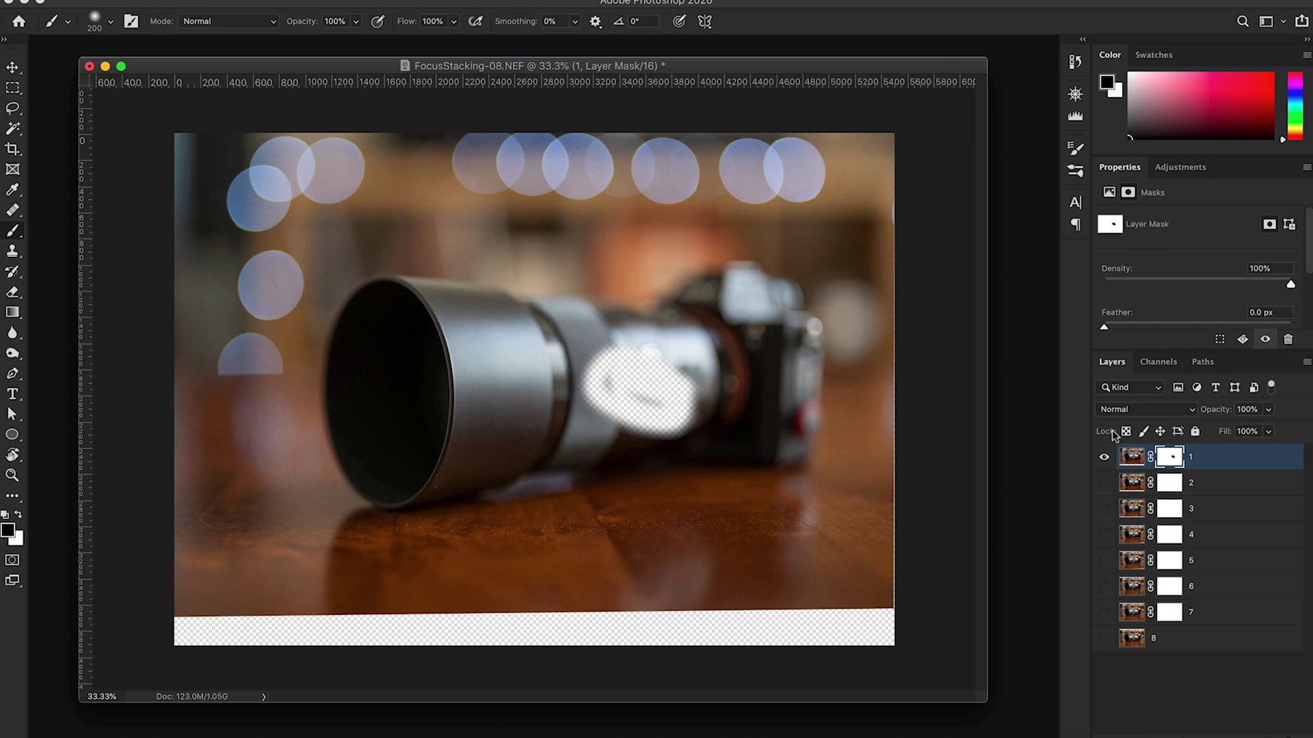
pyautogui.click(19, 514)
pyautogui.moveTo(648, 402)
pyautogui.mouseDown()
pyautogui.moveTo(656, 427)
pyautogui.moveTo(588, 379)
pyautogui.moveTo(670, 362)
pyautogui.moveTo(652, 352)
pyautogui.mouseUp()
pyautogui.moveTo(590, 390); pyautogui.dragTo(655, 400)
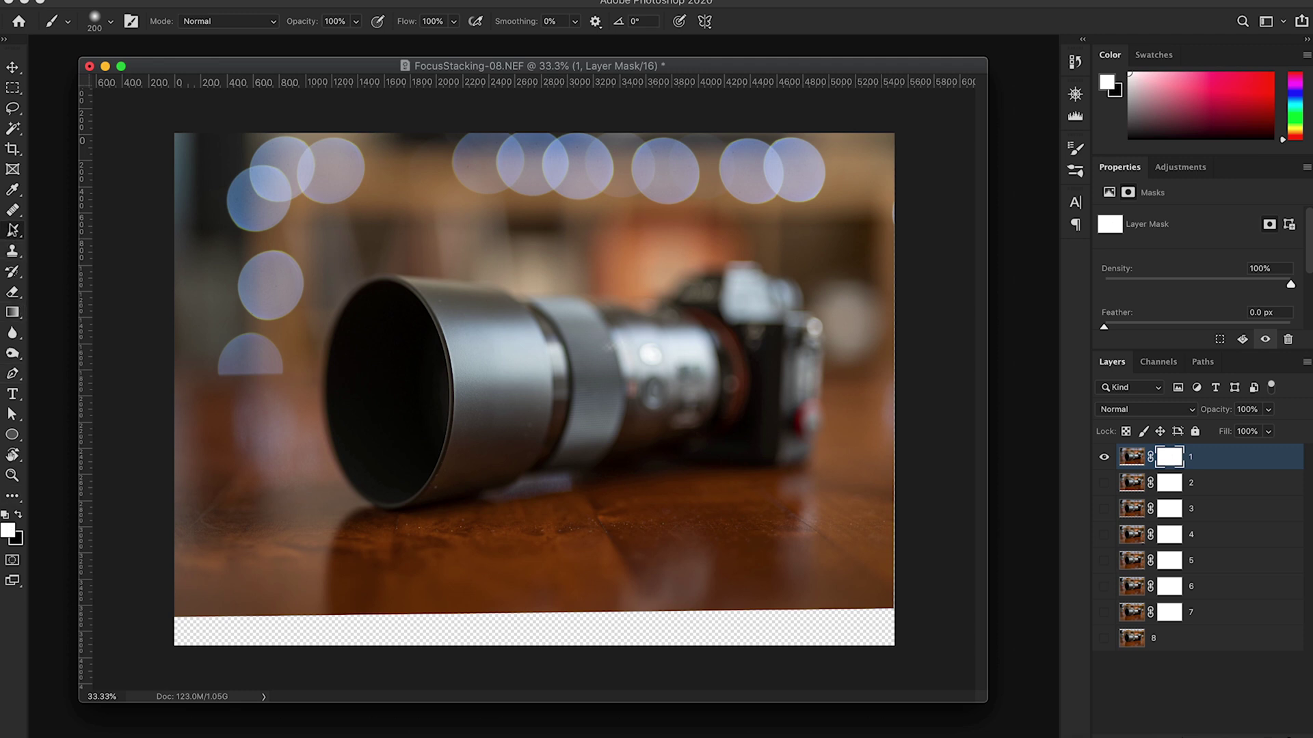
# Set the Soft Round brush hardness to 0%.
pyautogui.click(106, 24)
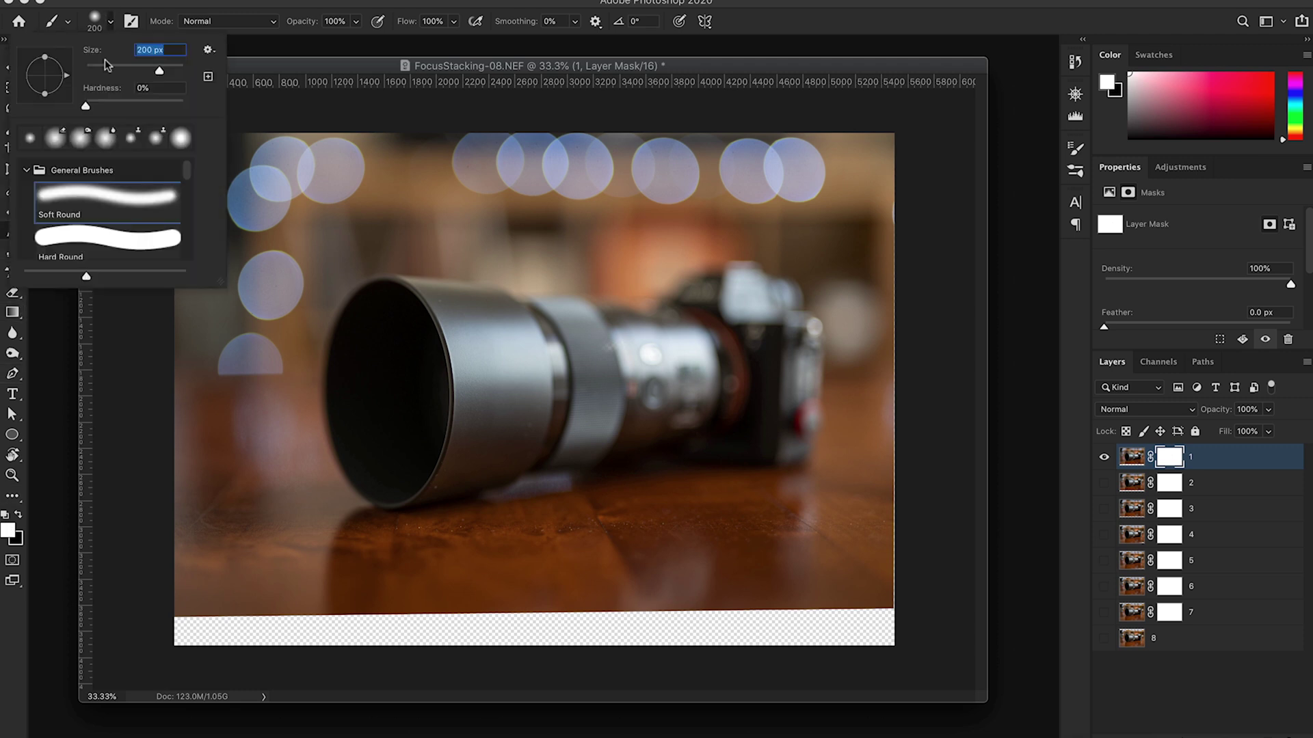
pyautogui.moveTo(85, 106)
pyautogui.mouseDown()
pyautogui.moveTo(127, 106)
pyautogui.moveTo(70, 111)
pyautogui.mouseUp()
pyautogui.click(255, 69)
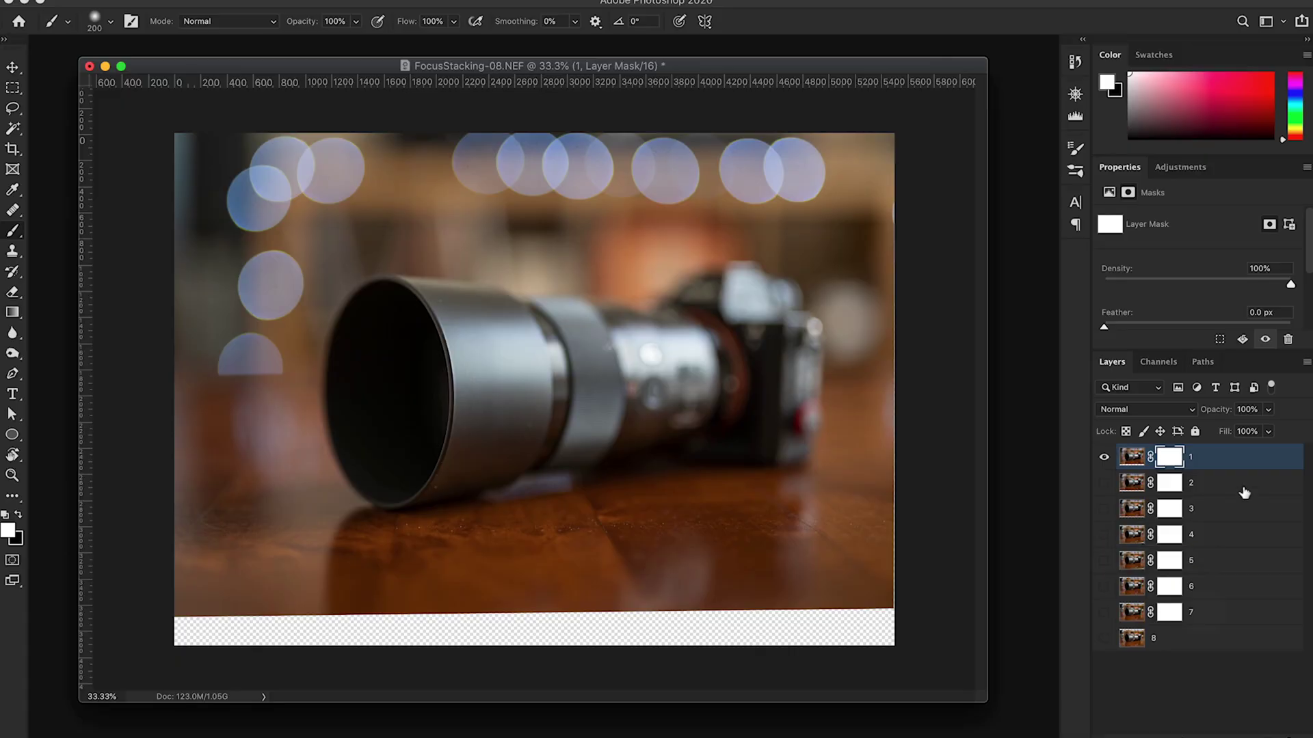
# Show layer 2, enlarge the brush to 500 px, and paint black over the lens barrel and camera body on layer 1's mask.
pyautogui.click(1104, 484)
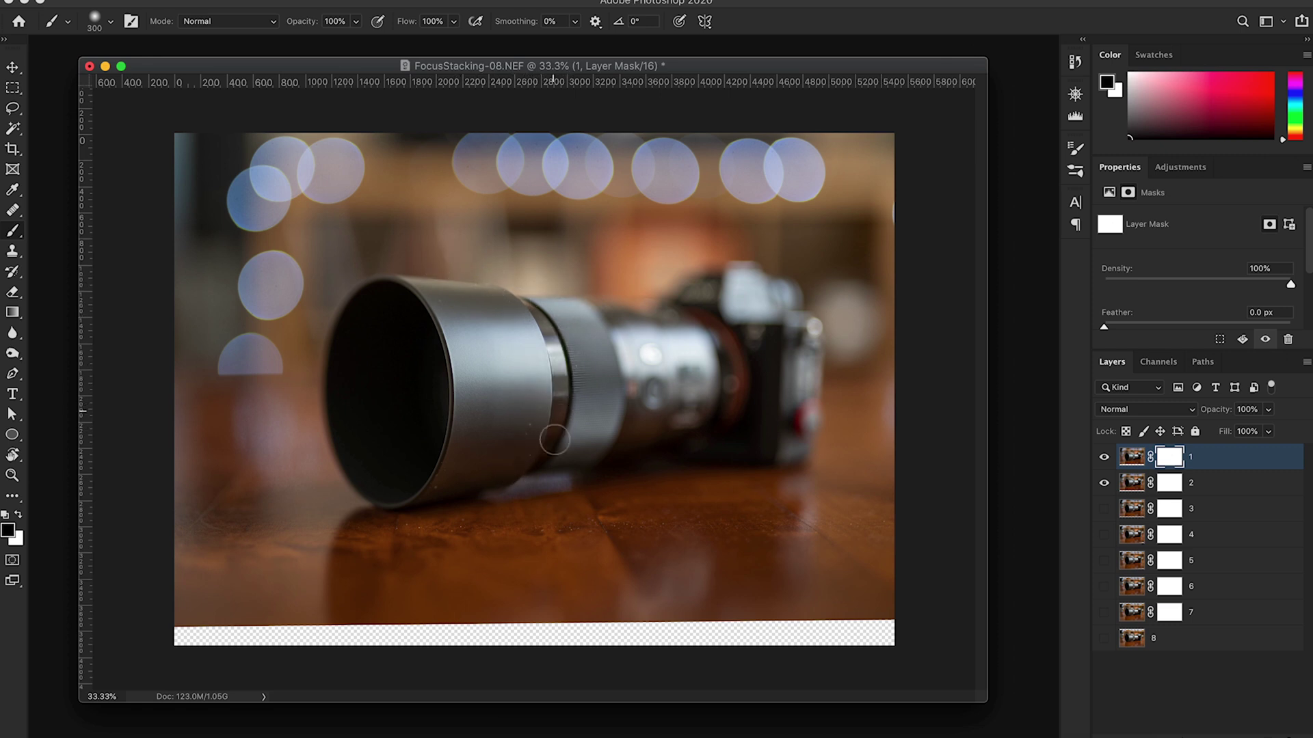
pyautogui.press(']')
pyautogui.press(']')
pyautogui.moveTo(673, 373); pyautogui.dragTo(702, 356)
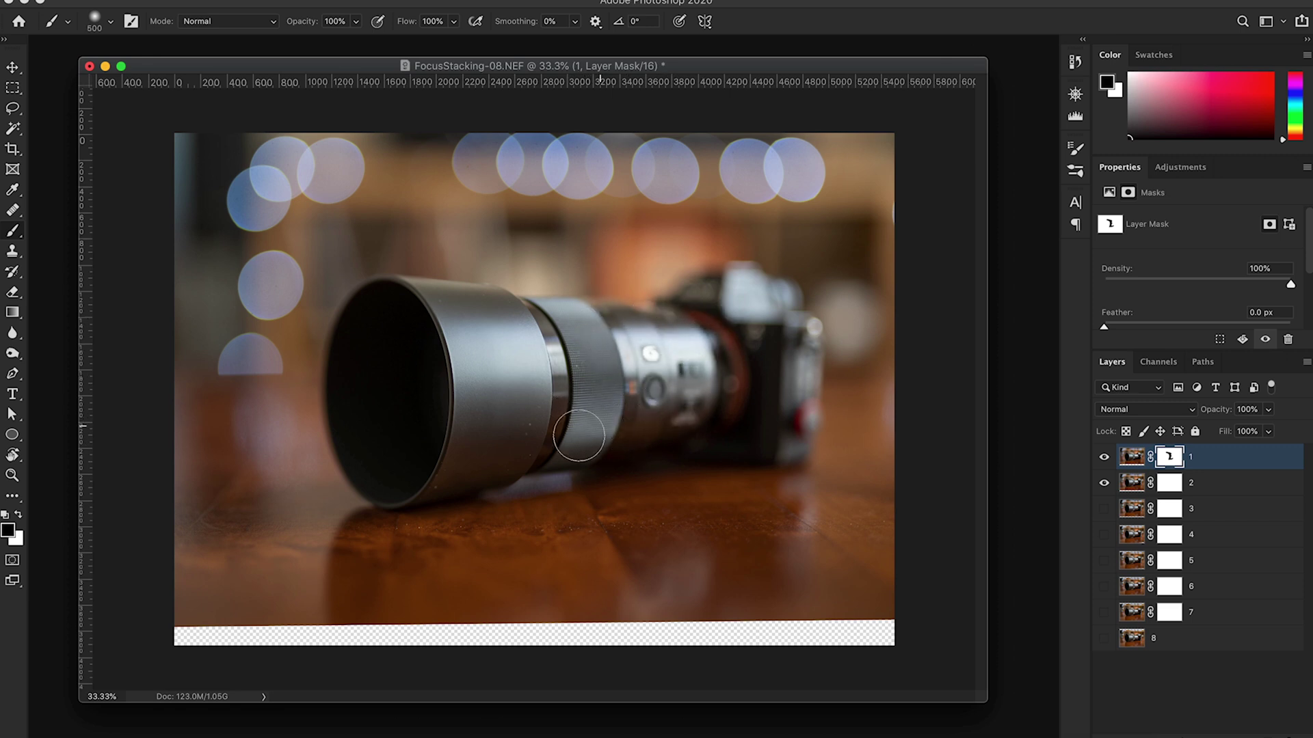
pyautogui.moveTo(768, 450)
pyautogui.mouseDown()
pyautogui.moveTo(786, 420)
pyautogui.moveTo(765, 331)
pyautogui.moveTo(776, 305)
pyautogui.moveTo(687, 297)
pyautogui.moveTo(786, 301)
pyautogui.moveTo(752, 267)
pyautogui.moveTo(687, 288)
pyautogui.moveTo(749, 345)
pyautogui.moveTo(797, 338)
pyautogui.moveTo(782, 454)
pyautogui.moveTo(700, 422)
pyautogui.moveTo(670, 426)
pyautogui.mouseUp()
# Hide layer 2 temporarily and paint black over the missed spot on the camera body in layer 1's mask.
pyautogui.click(1103, 483)
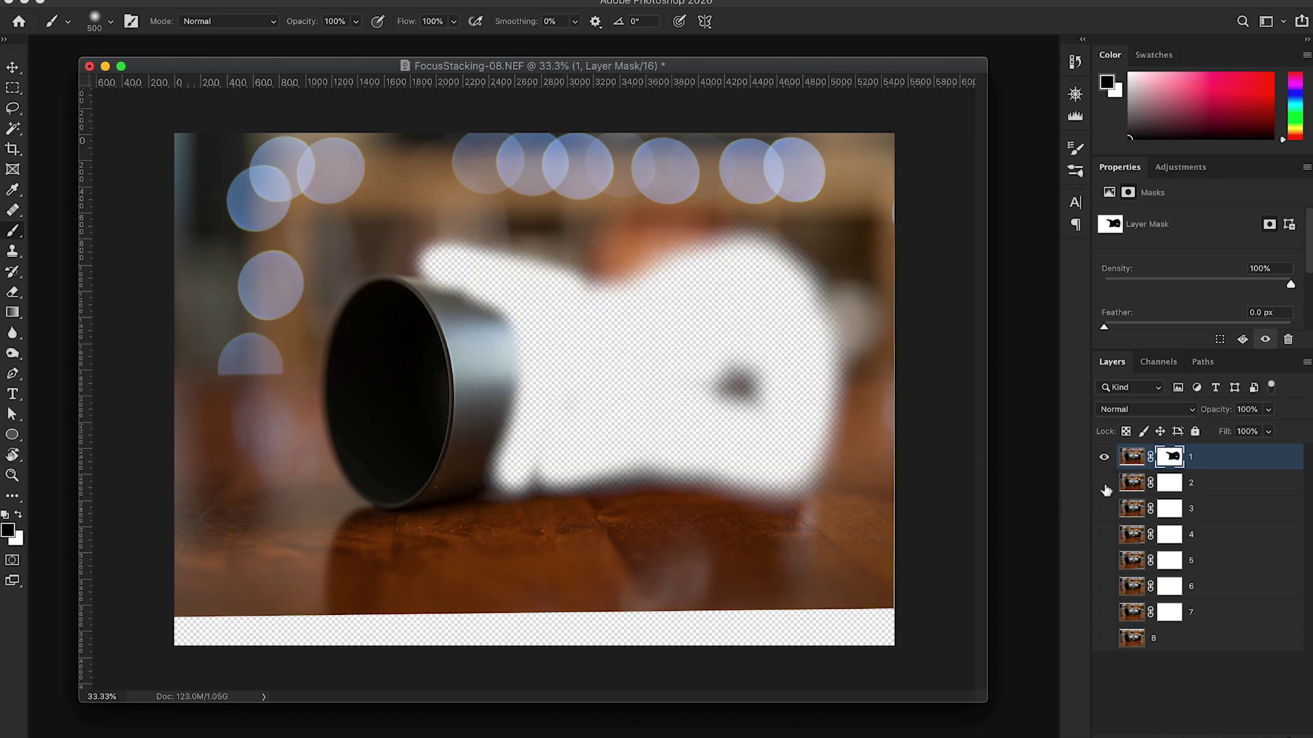
pyautogui.moveTo(783, 396); pyautogui.dragTo(717, 355)
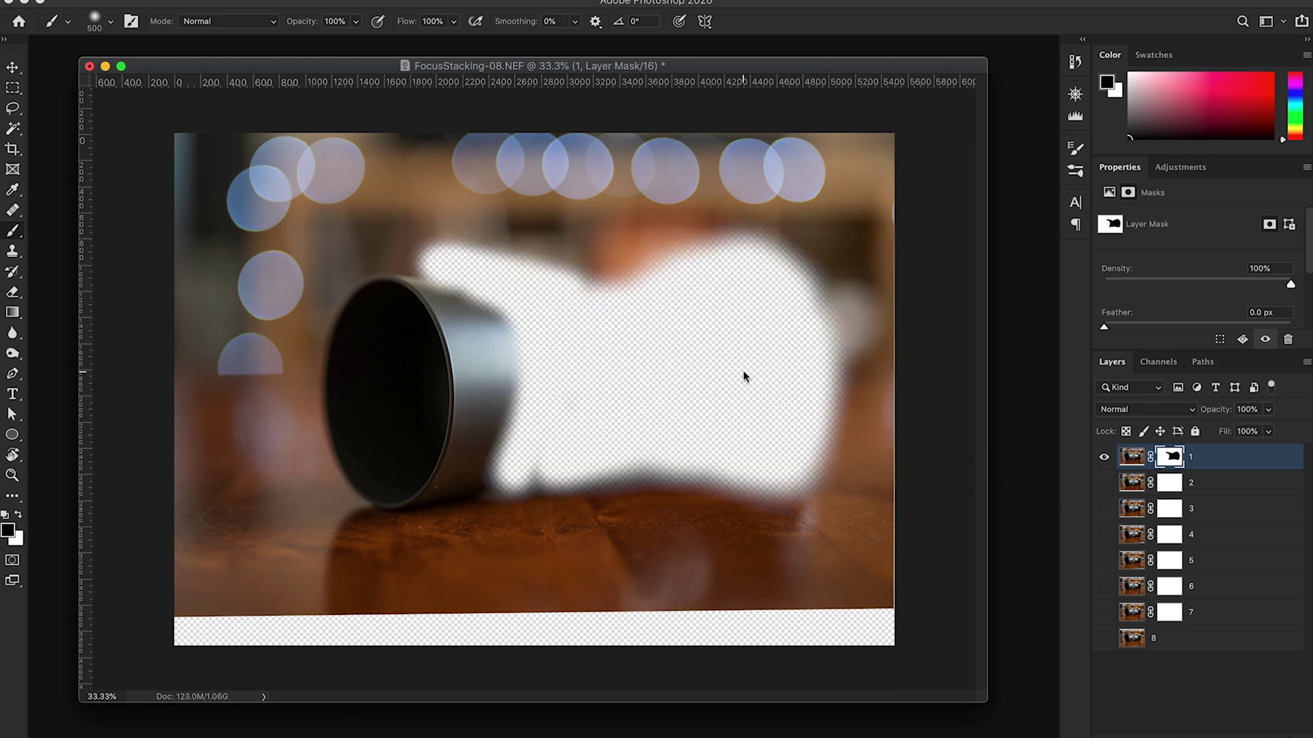
pyautogui.click(1104, 482)
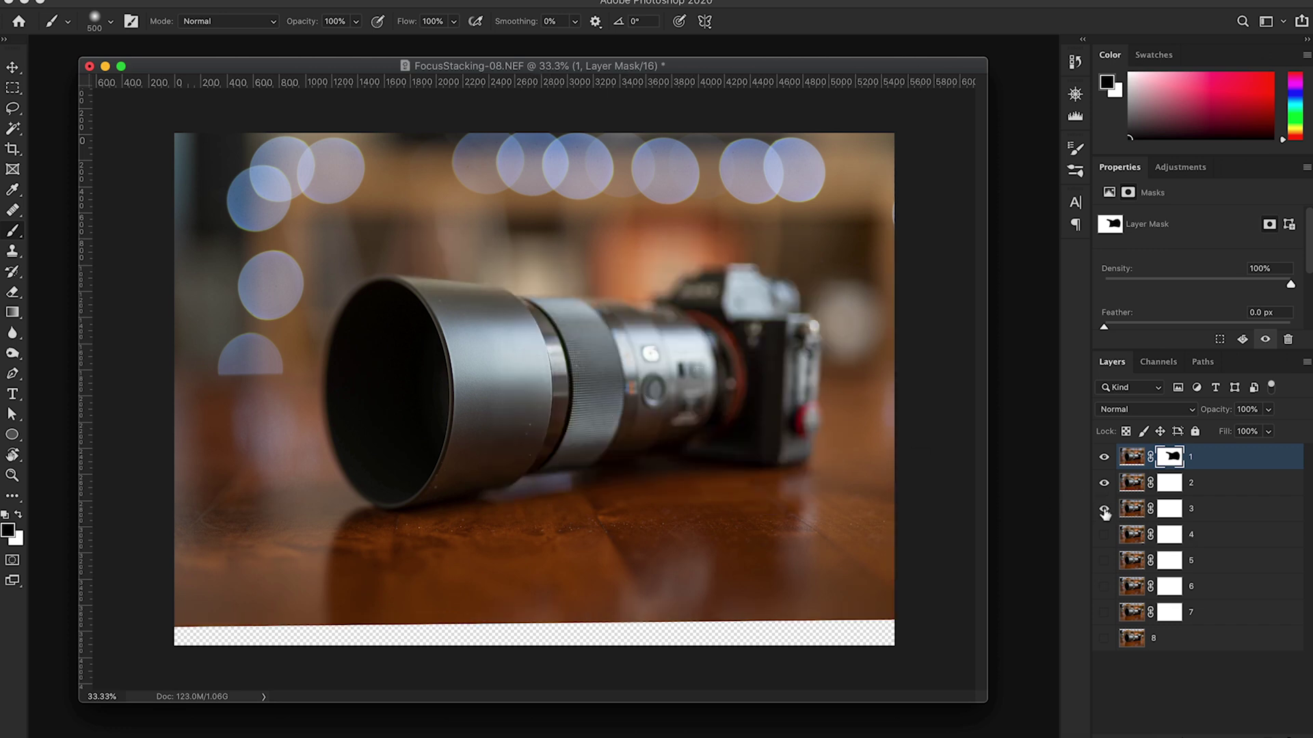
# Paint black over the lens from the focus ring back and the camera body on layer 2's mask, checking coverage by toggling layer 3.
pyautogui.click(1171, 482)
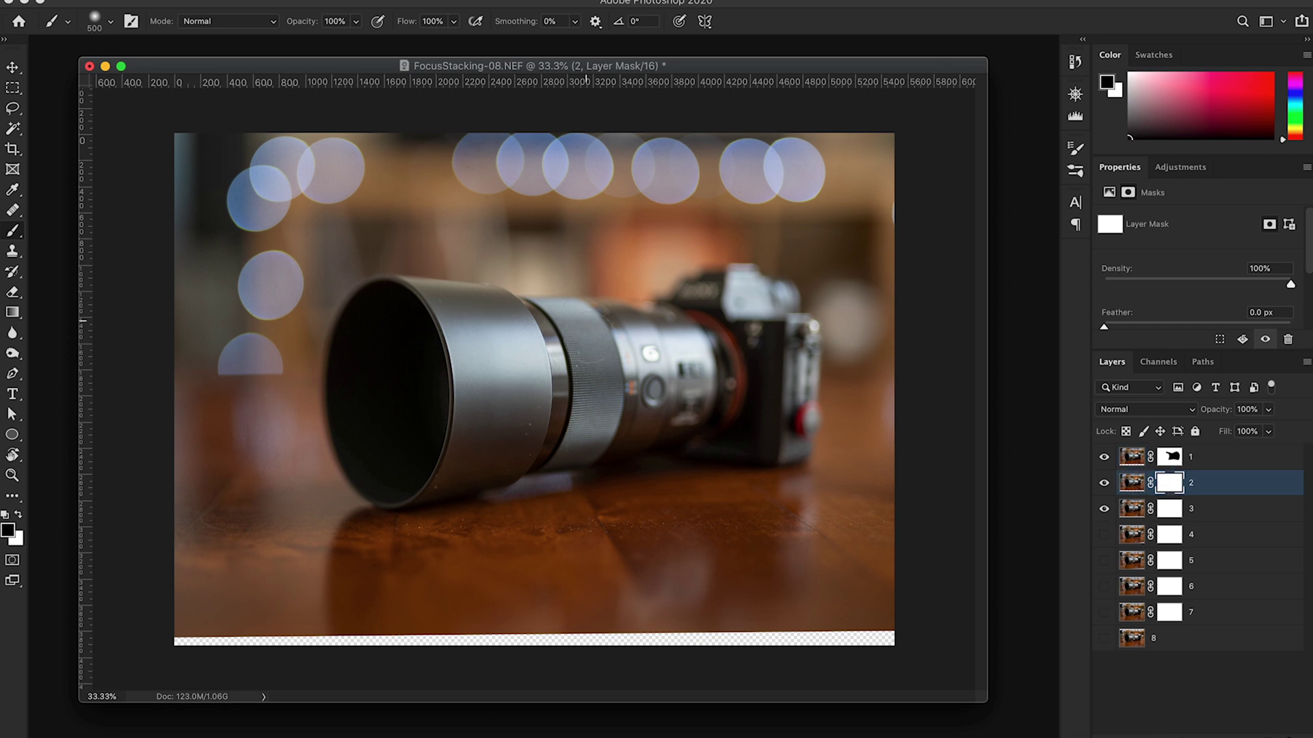
pyautogui.click(634, 360)
pyautogui.moveTo(615, 380)
pyautogui.mouseDown()
pyautogui.moveTo(601, 451)
pyautogui.moveTo(614, 345)
pyautogui.mouseUp()
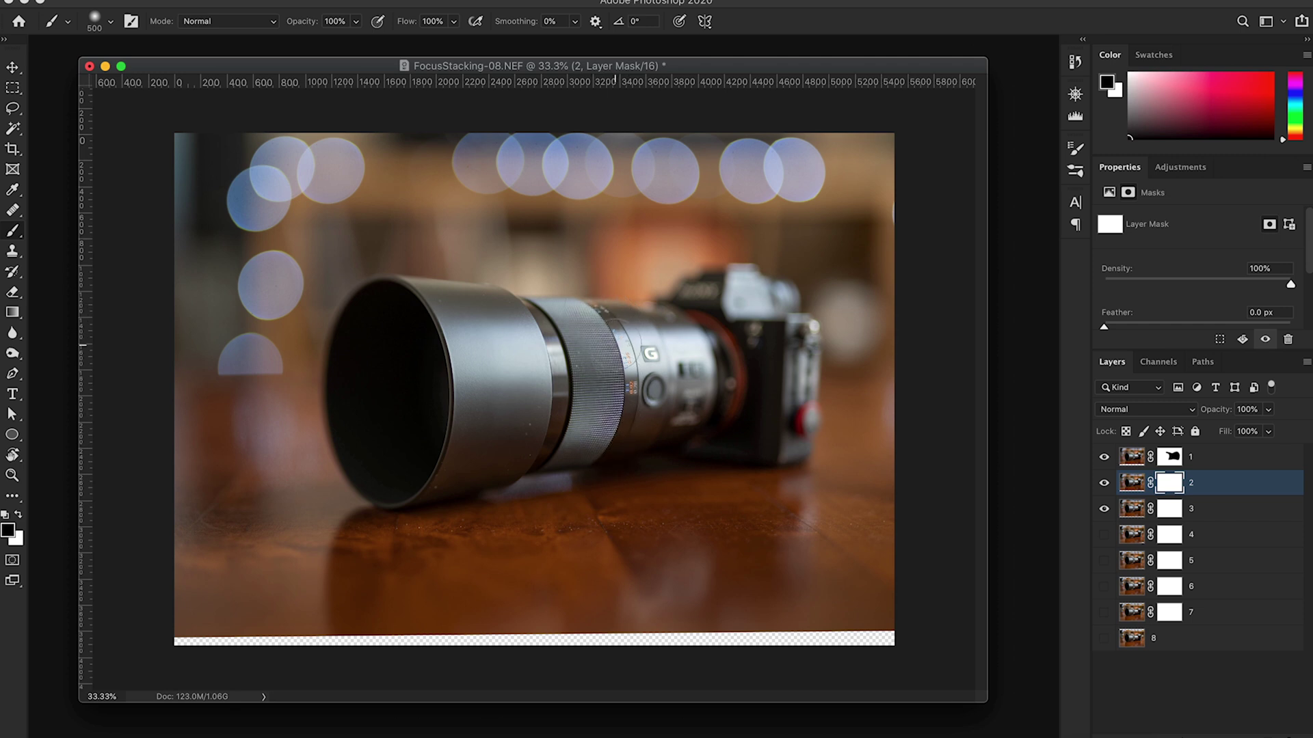
pyautogui.moveTo(687, 324)
pyautogui.mouseDown()
pyautogui.moveTo(694, 293)
pyautogui.moveTo(779, 305)
pyautogui.moveTo(806, 389)
pyautogui.moveTo(759, 454)
pyautogui.moveTo(711, 389)
pyautogui.moveTo(665, 418)
pyautogui.mouseUp()
pyautogui.moveTo(714, 363)
pyautogui.mouseDown()
pyautogui.moveTo(759, 339)
pyautogui.moveTo(796, 411)
pyautogui.mouseUp()
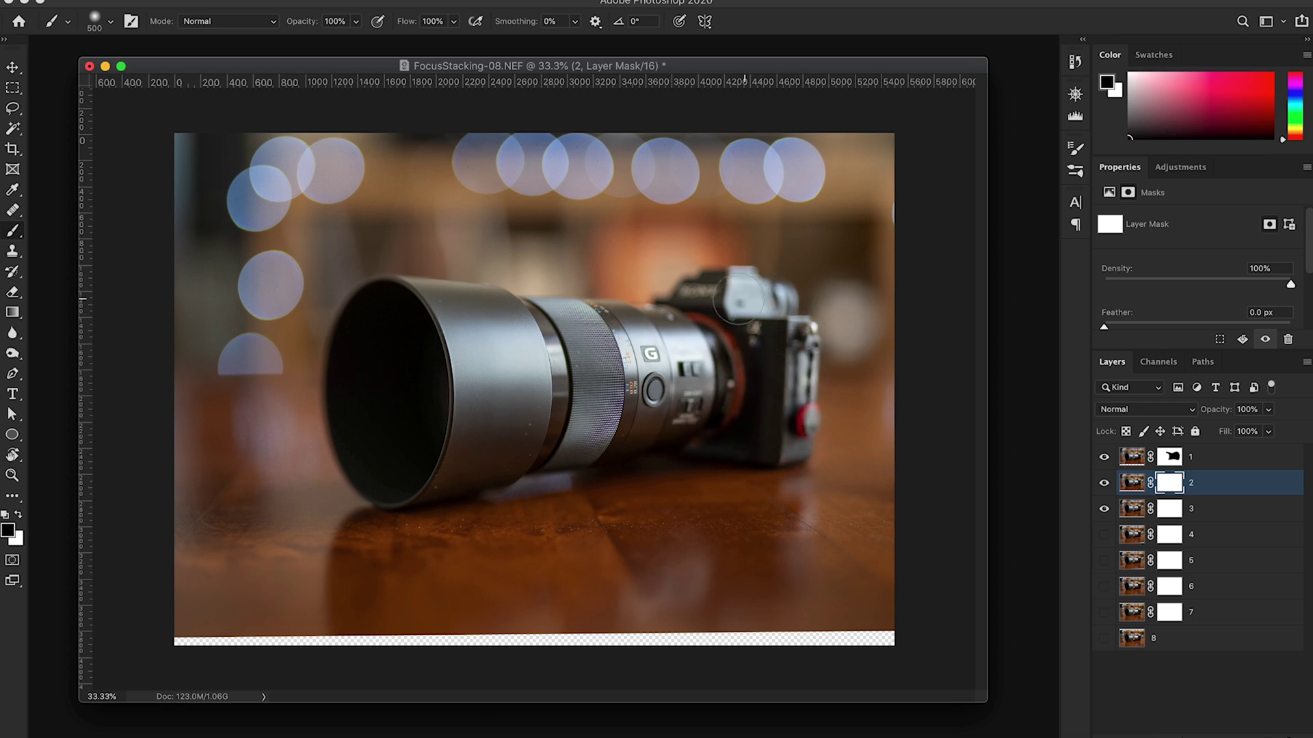
pyautogui.click(1103, 514)
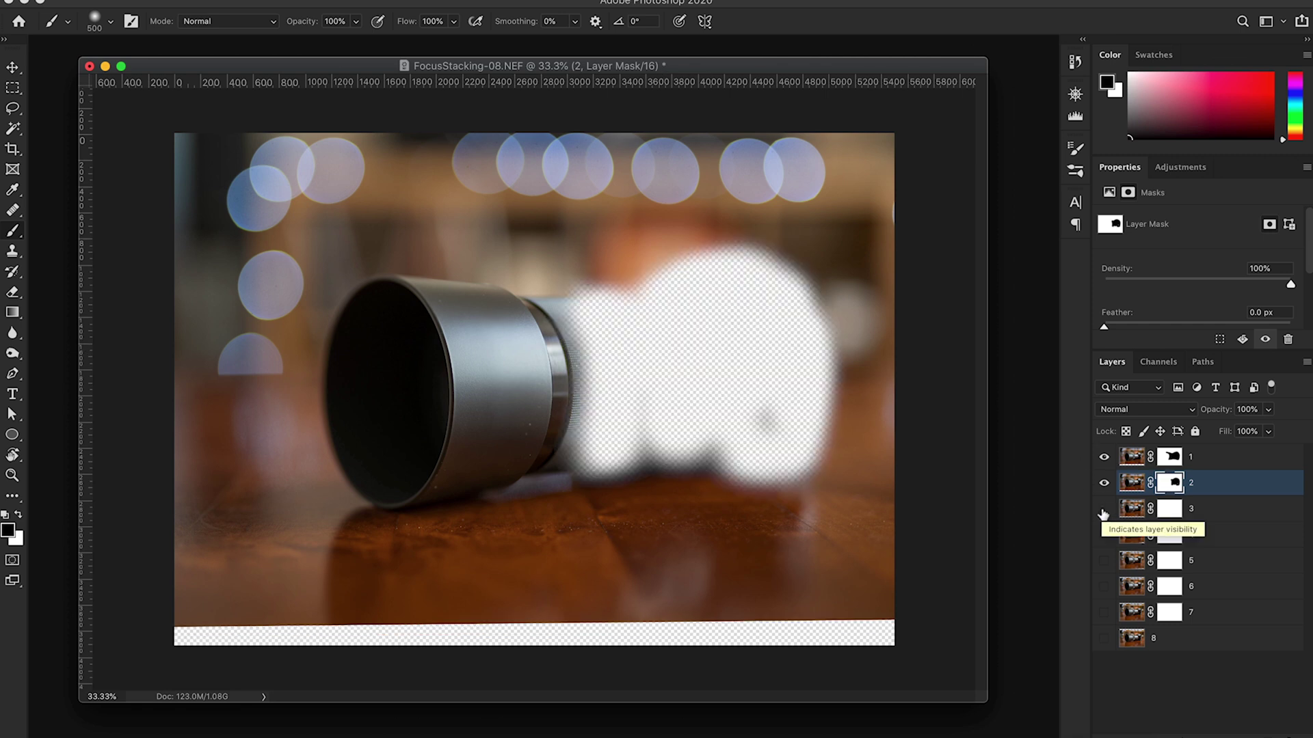
pyautogui.click(1103, 511)
# Show layer 4 and paint black over the rear of the lens on layer 3's mask.
pyautogui.click(1103, 537)
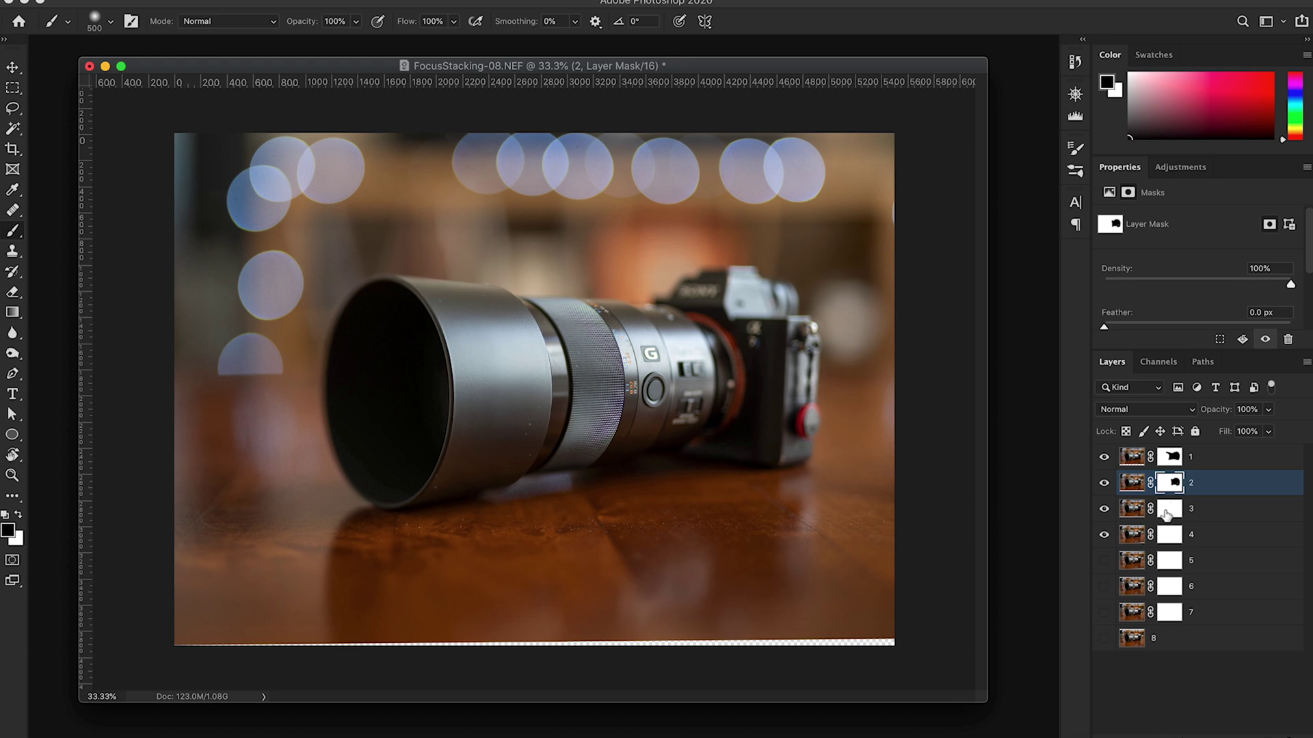
pyautogui.click(1168, 512)
pyautogui.moveTo(665, 338)
pyautogui.mouseDown()
pyautogui.moveTo(673, 396)
pyautogui.moveTo(698, 338)
pyautogui.moveTo(691, 318)
pyautogui.moveTo(767, 267)
pyautogui.moveTo(800, 362)
pyautogui.moveTo(789, 427)
pyautogui.moveTo(657, 413)
pyautogui.mouseUp()
# Show layers 5 through 7 and paint black over the progressively farther camera areas on the masks of layers 4 through 7.
pyautogui.click(1104, 561)
pyautogui.click(1103, 587)
pyautogui.click(1169, 534)
pyautogui.moveTo(711, 321)
pyautogui.mouseDown()
pyautogui.moveTo(793, 335)
pyautogui.moveTo(787, 400)
pyautogui.moveTo(780, 356)
pyautogui.moveTo(688, 295)
pyautogui.moveTo(703, 454)
pyautogui.moveTo(744, 324)
pyautogui.moveTo(714, 294)
pyautogui.moveTo(737, 435)
pyautogui.mouseUp()
pyautogui.click(1169, 560)
pyautogui.click(1169, 587)
pyautogui.click(1103, 612)
pyautogui.click(1169, 613)
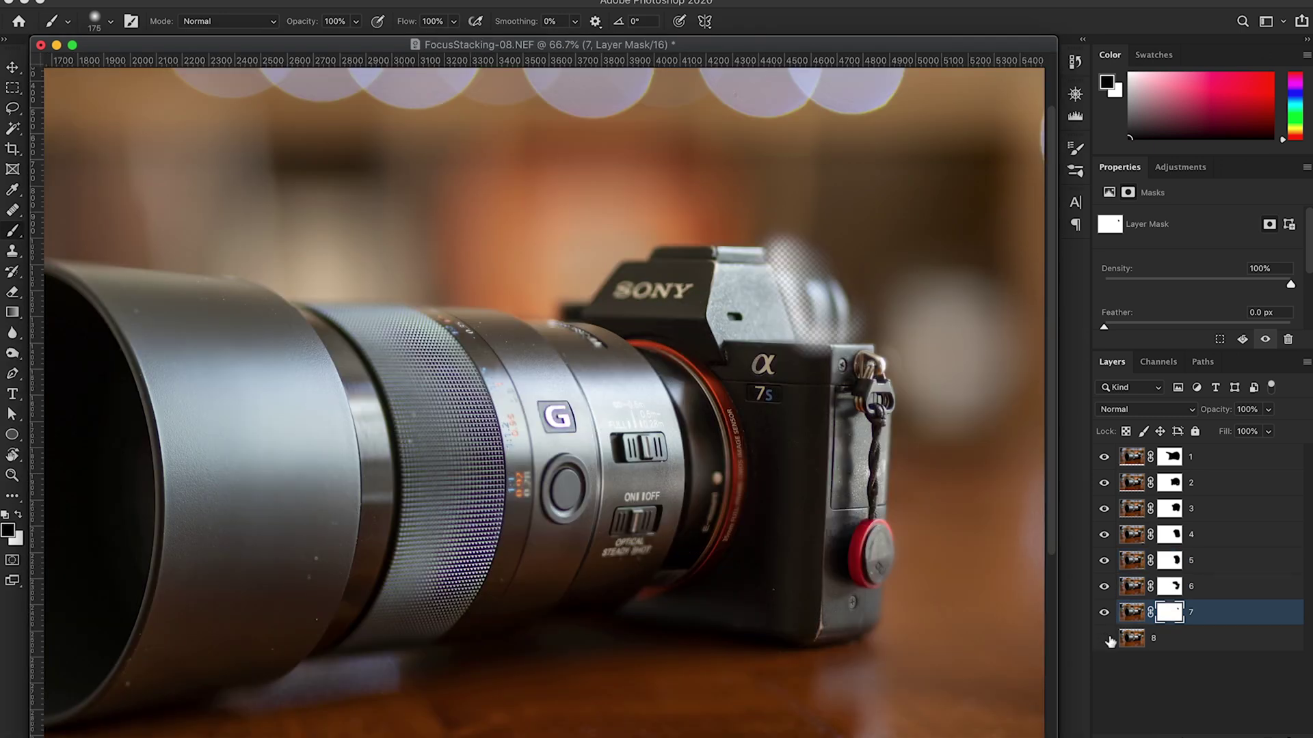
# Check layer 6 by toggling its visibility, paint black over the leftover viewfinder eyepiece area on its mask, and show layer 8.
pyautogui.click(1166, 590)
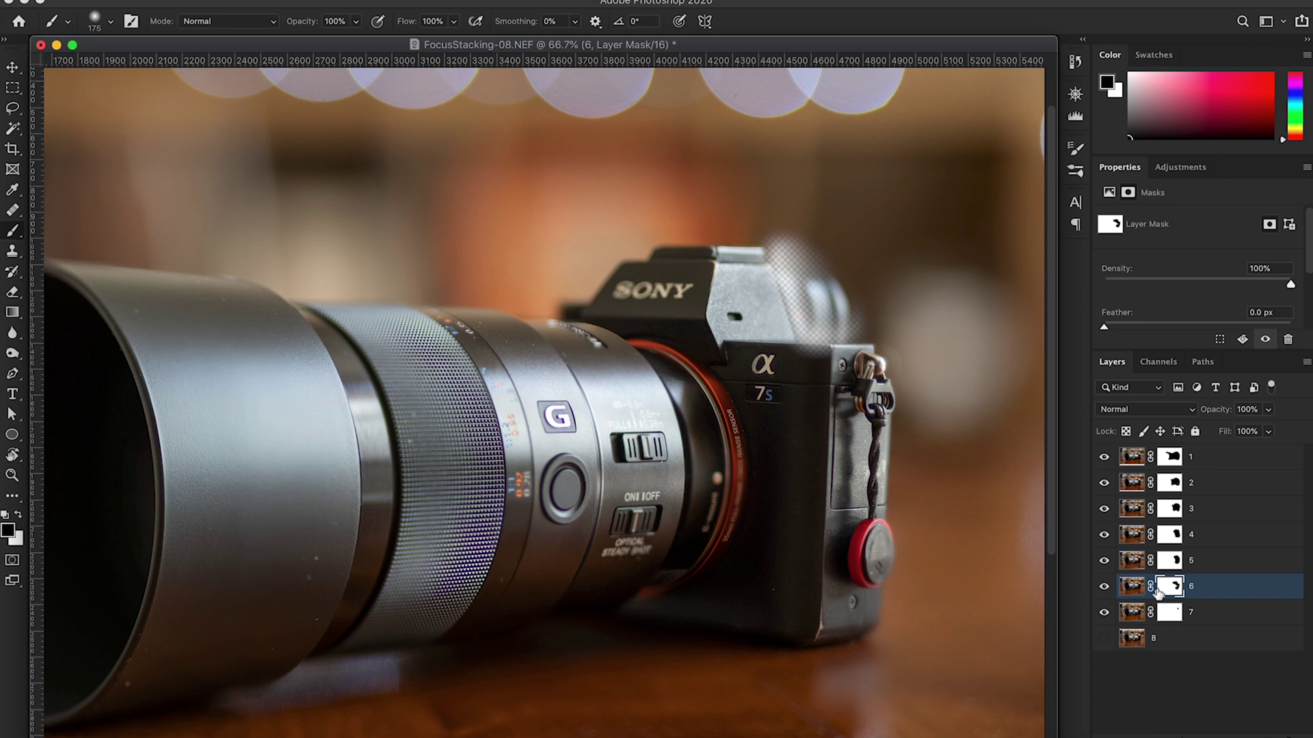
pyautogui.click(1102, 586)
pyautogui.click(1103, 586)
pyautogui.click(1103, 587)
pyautogui.click(1104, 587)
pyautogui.click(1104, 587)
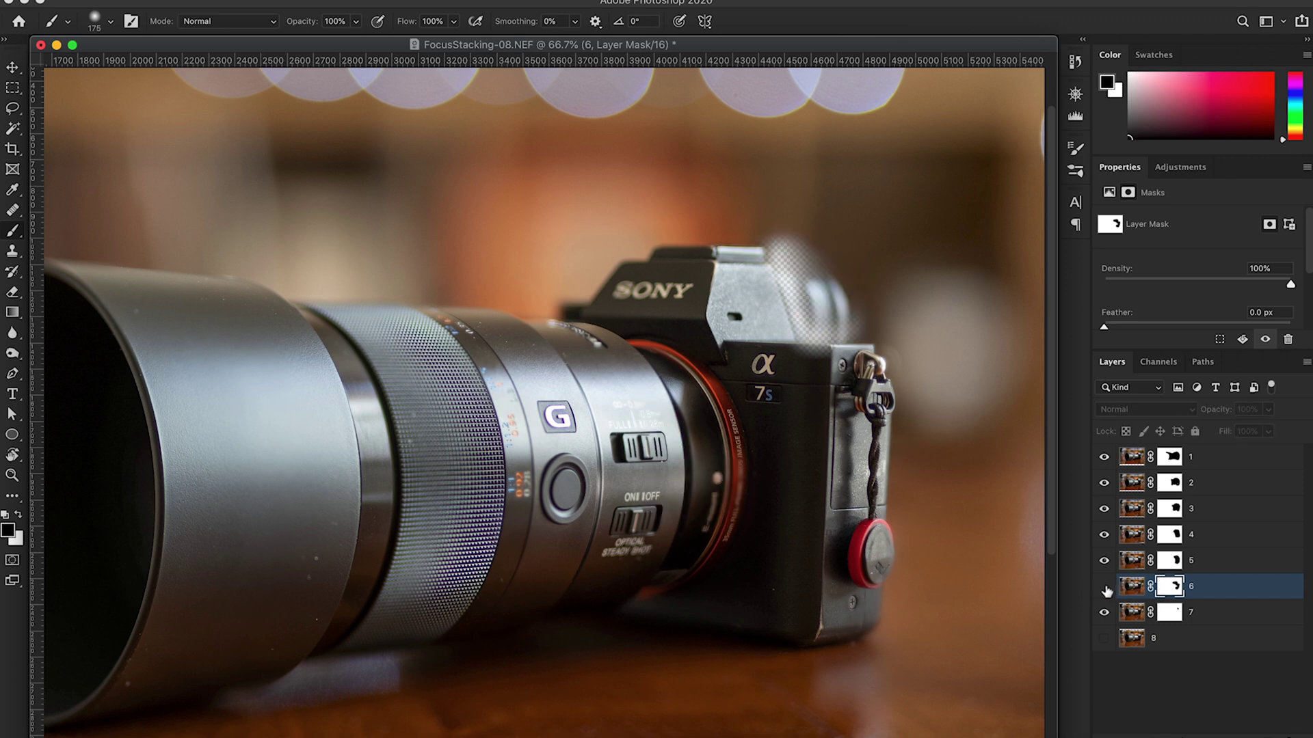
pyautogui.click(1103, 587)
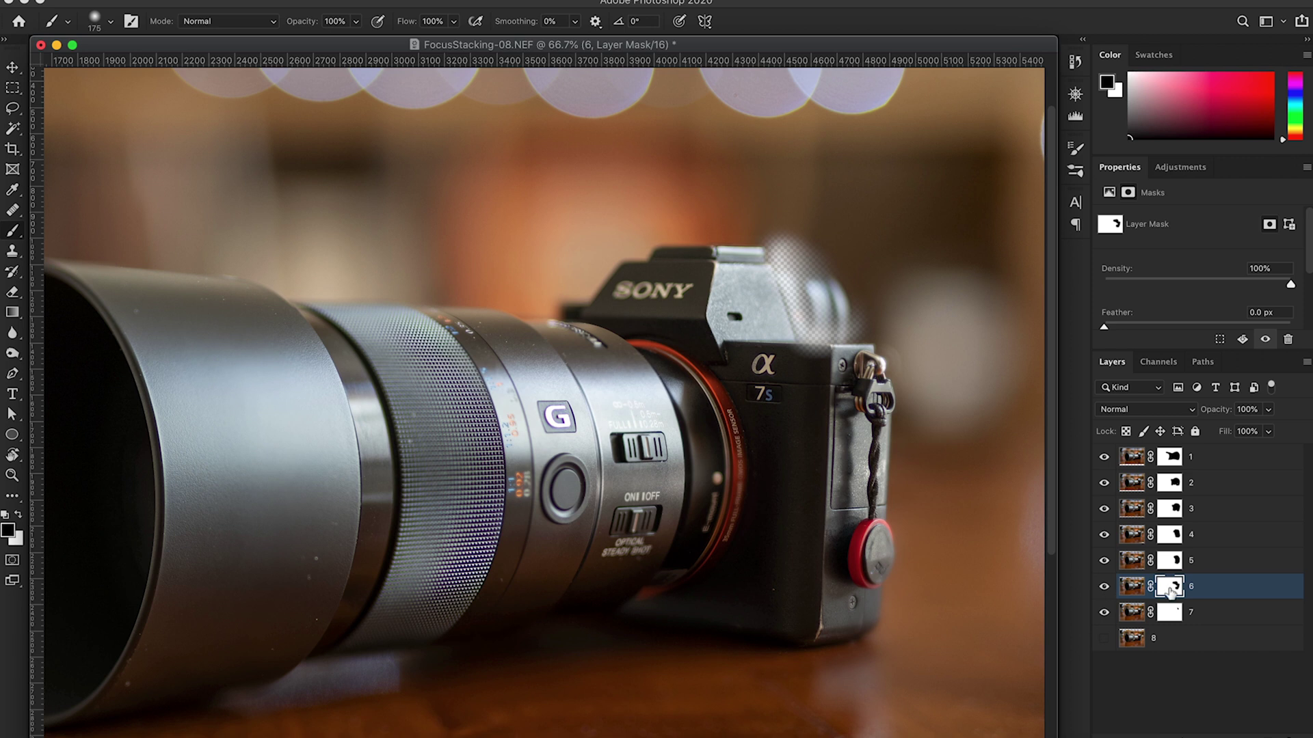
pyautogui.moveTo(850, 304)
pyautogui.mouseDown()
pyautogui.moveTo(831, 301)
pyautogui.moveTo(820, 328)
pyautogui.moveTo(797, 274)
pyautogui.mouseUp()
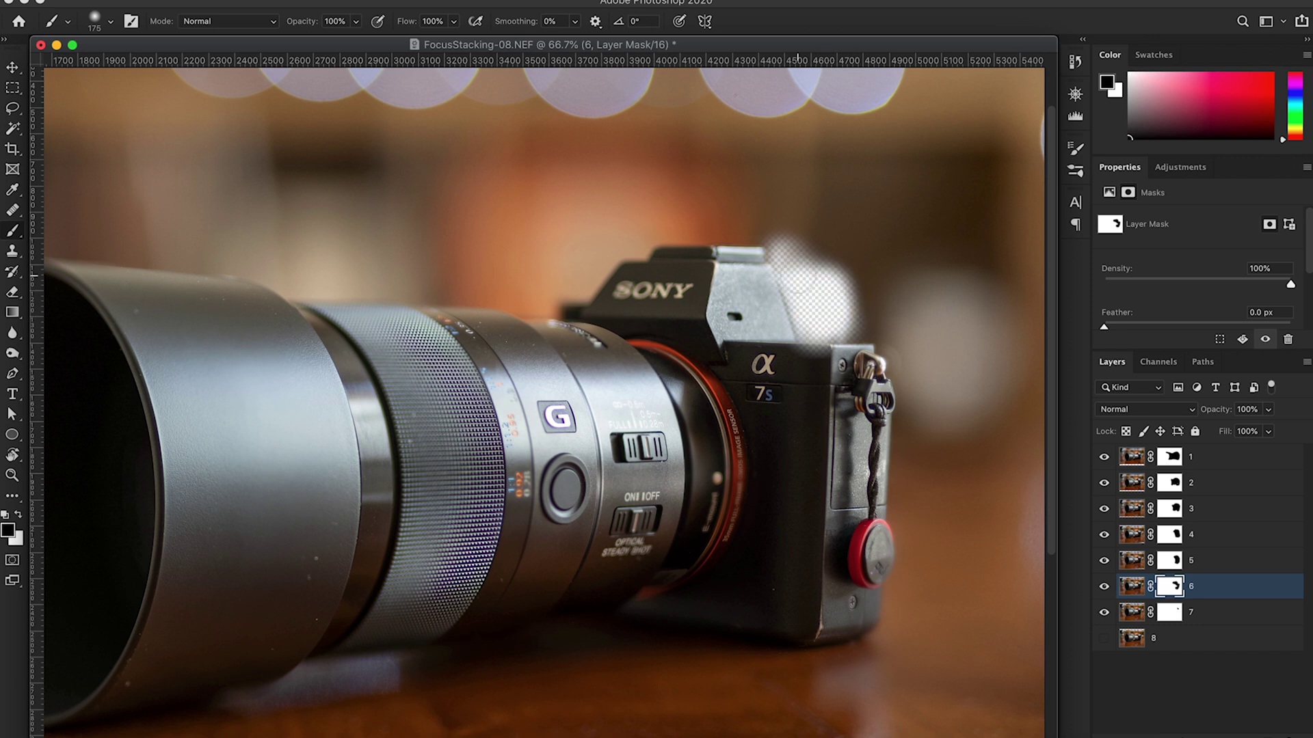
pyautogui.click(1103, 640)
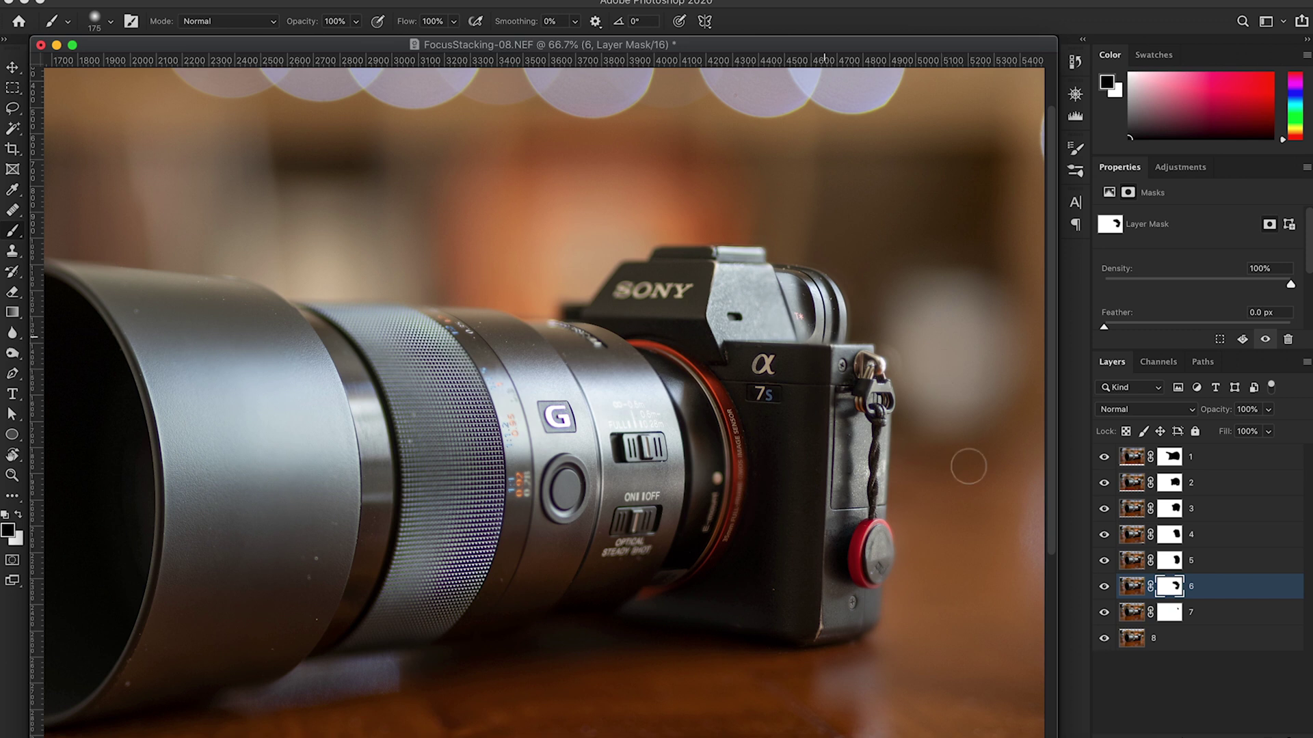
# Target layer 7's mask and examine layer 6's contribution by toggling layer 6's visibility.
pyautogui.hotkey('alt', '[')
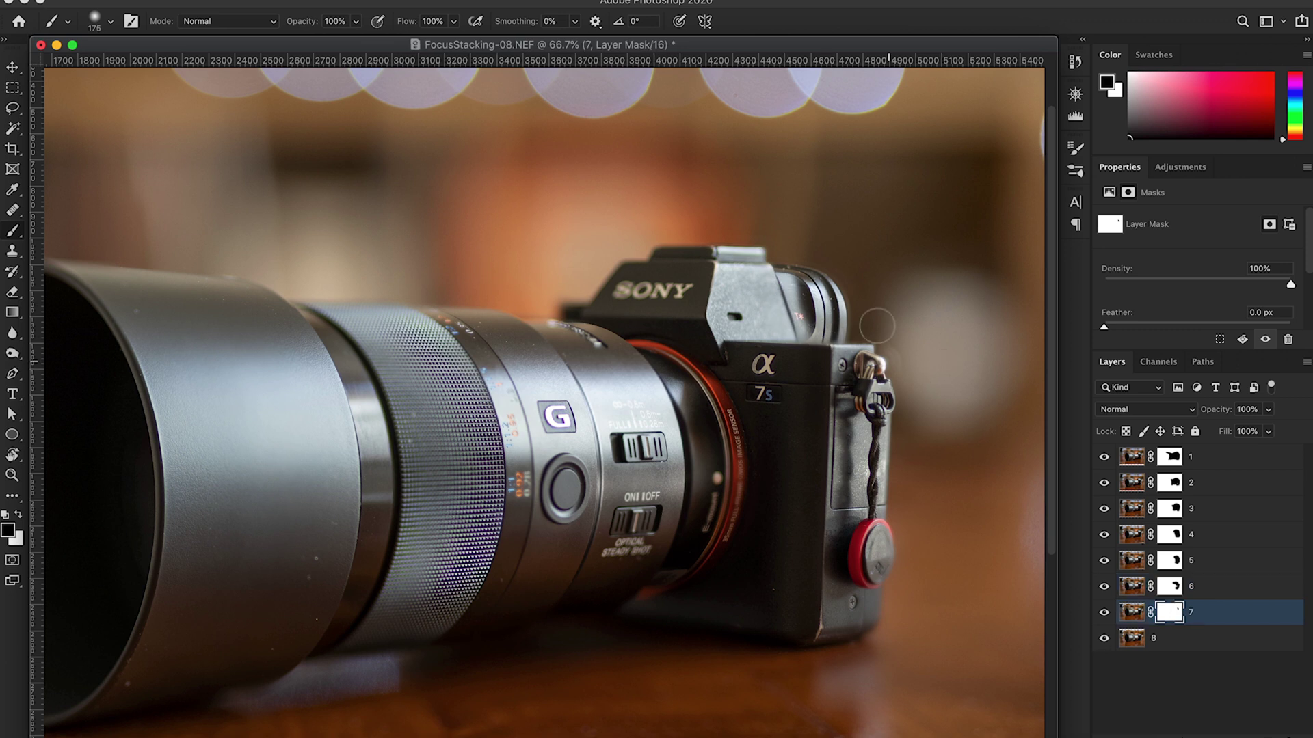
pyautogui.click(1103, 587)
pyautogui.click(1103, 587)
pyautogui.click(1103, 587)
pyautogui.click(1104, 587)
# View the whole photo, hide layers 2 through 8, and show layers 2 through 7 again to compare the stacked focus.
pyautogui.press('super+minus')
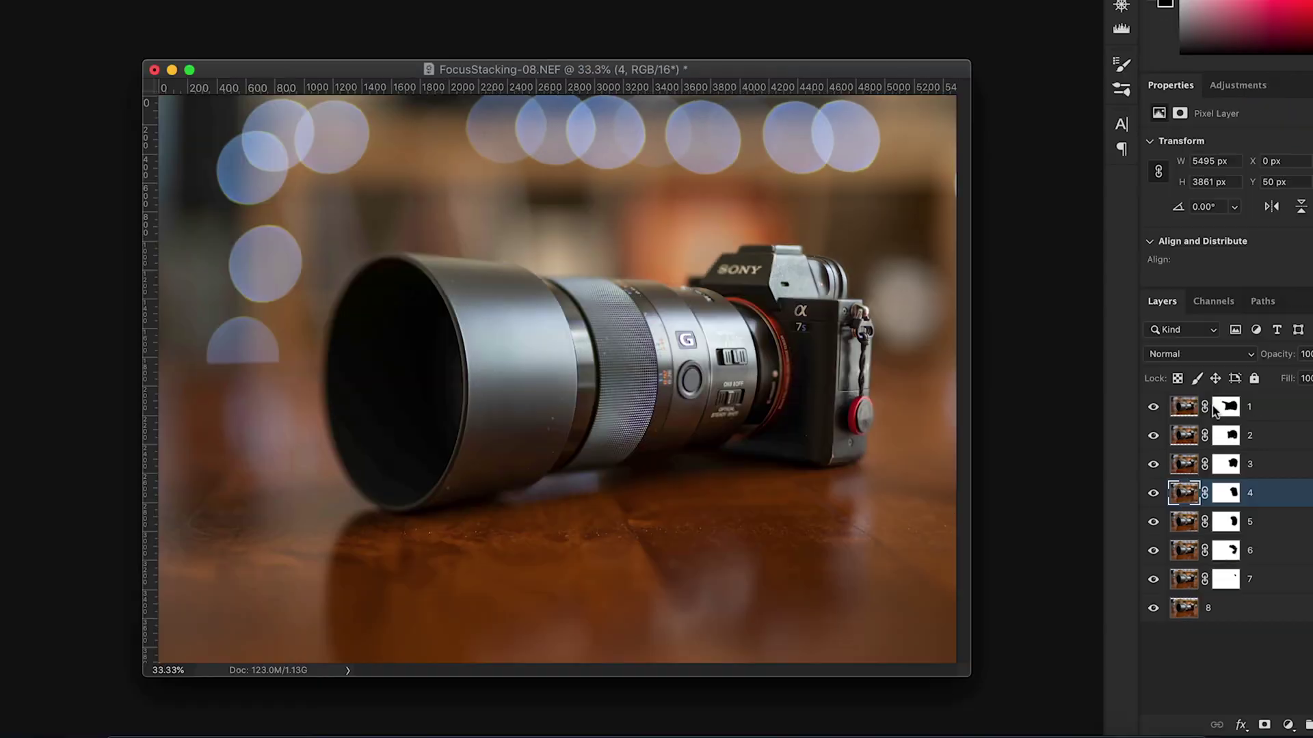
pyautogui.moveTo(1152, 435); pyautogui.dragTo(1152, 626)
pyautogui.moveTo(1153, 437); pyautogui.dragTo(1154, 583)
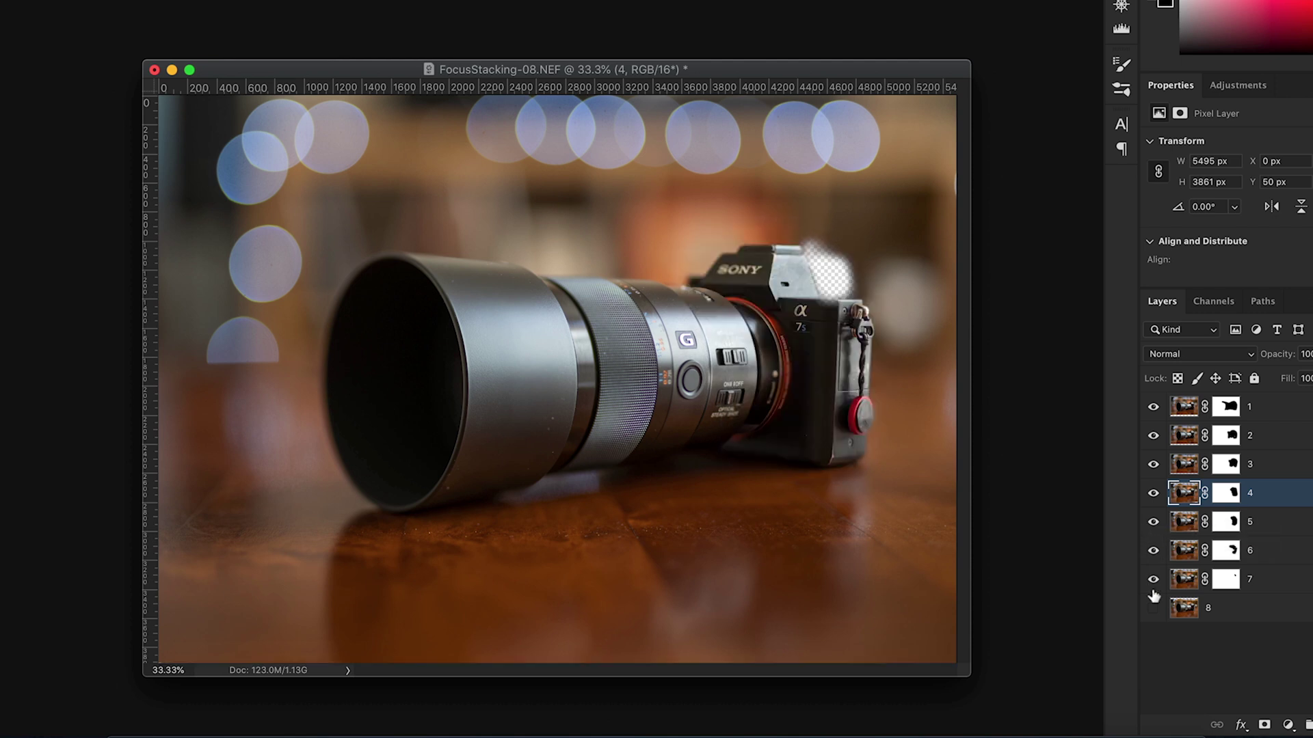